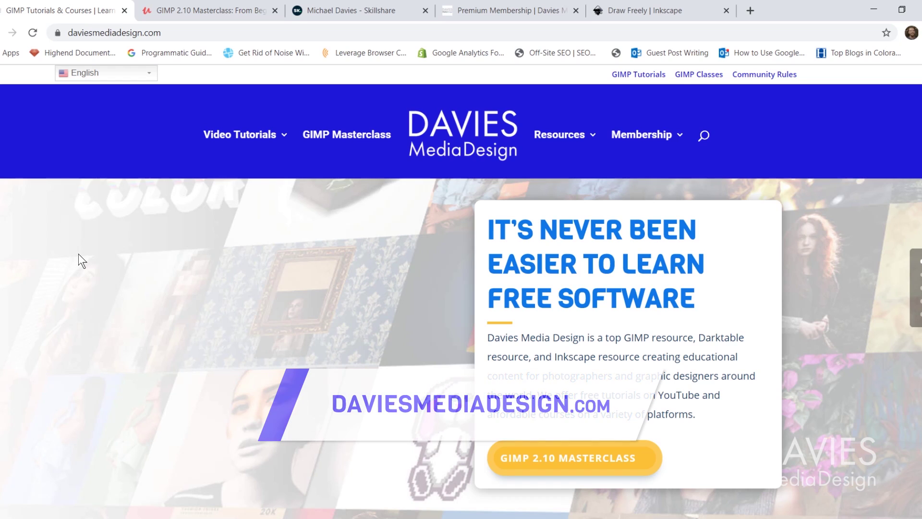
Step: Scroll the Davies Media Design premium membership page down to the $2.99/month subscription option
scroll(87, 268, down, 10)
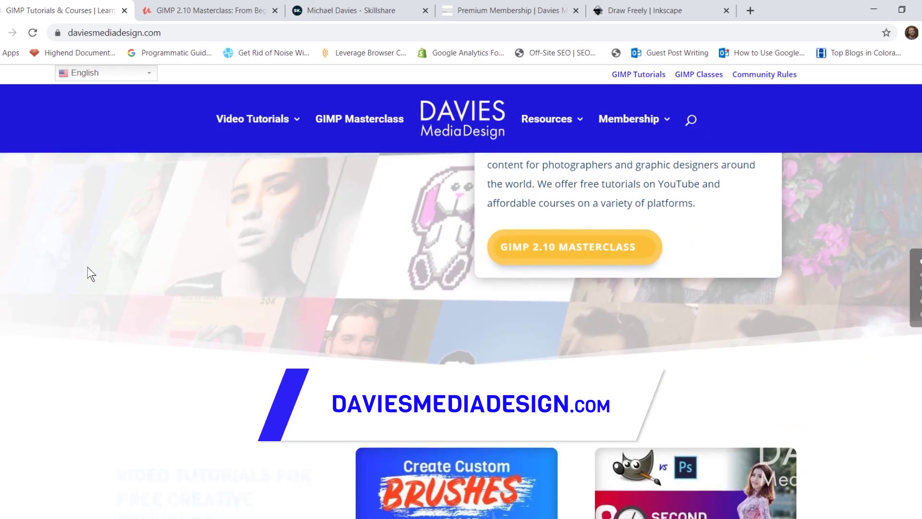
scroll(90, 261, down, 15)
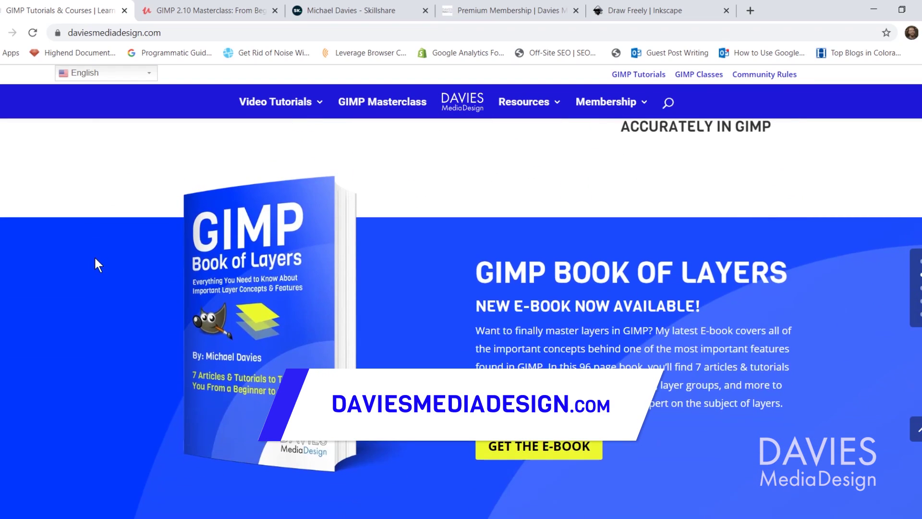
scroll(99, 254, down, 5)
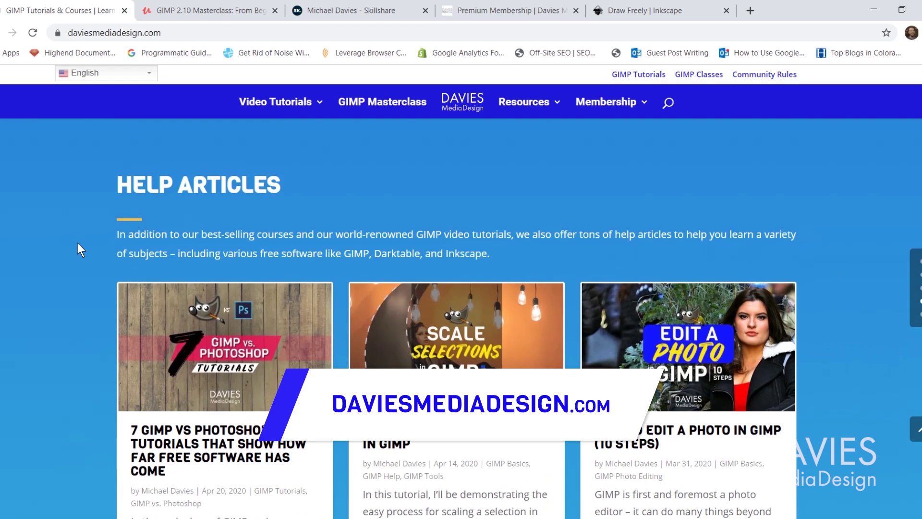
scroll(80, 244, down, 10)
scroll(80, 246, down, 5)
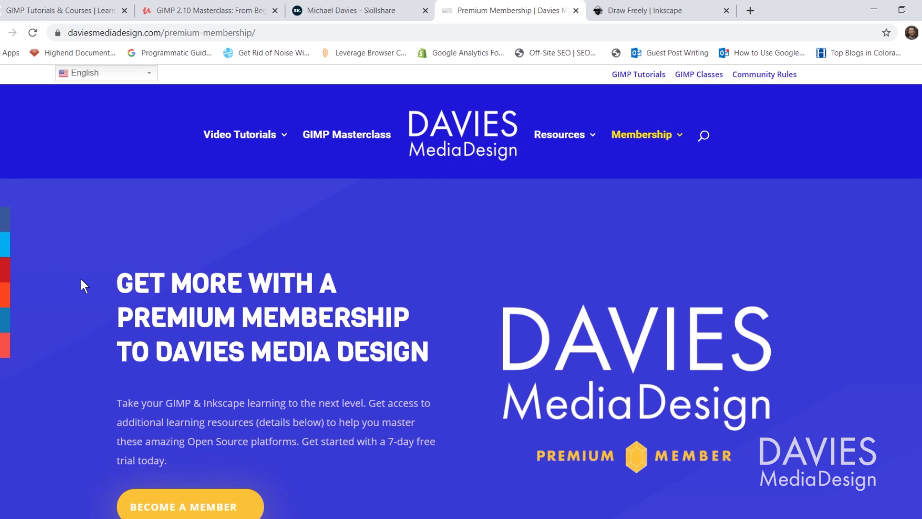
scroll(72, 292, down, 2)
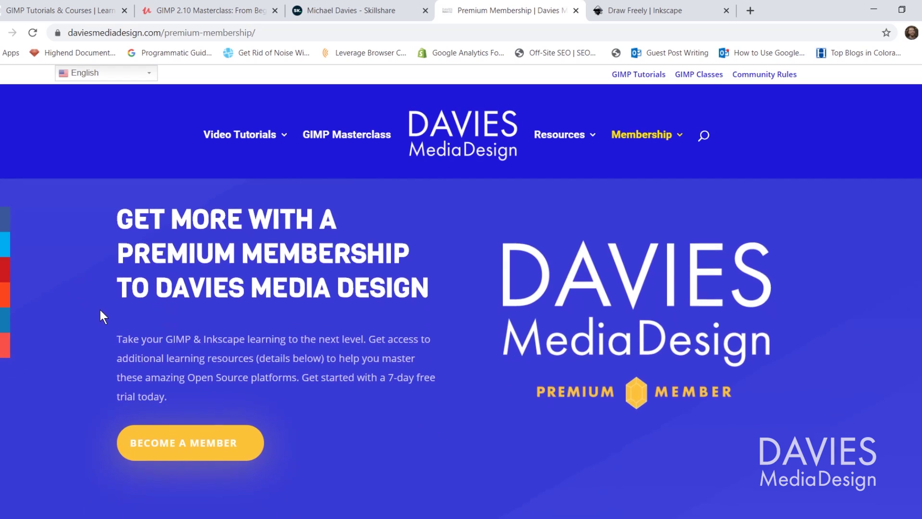
scroll(100, 310, down, 12)
scroll(102, 308, up, 3)
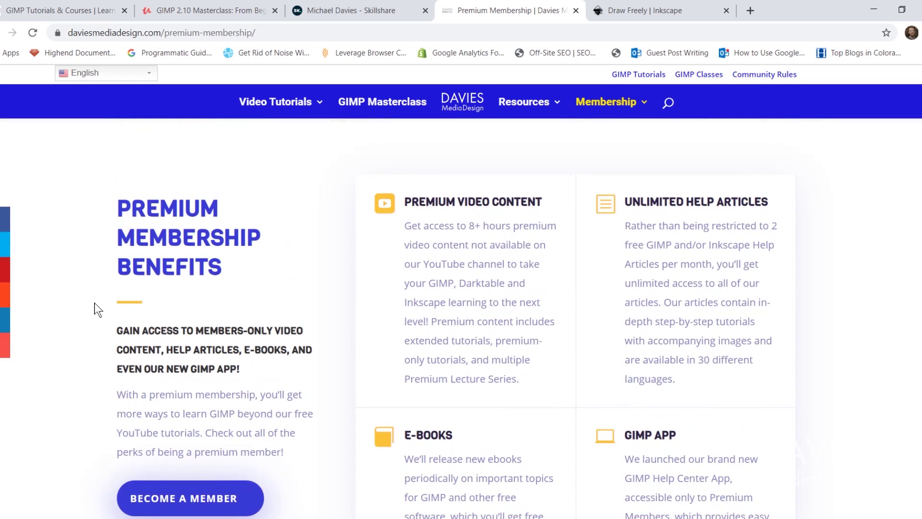
scroll(111, 295, down, 5)
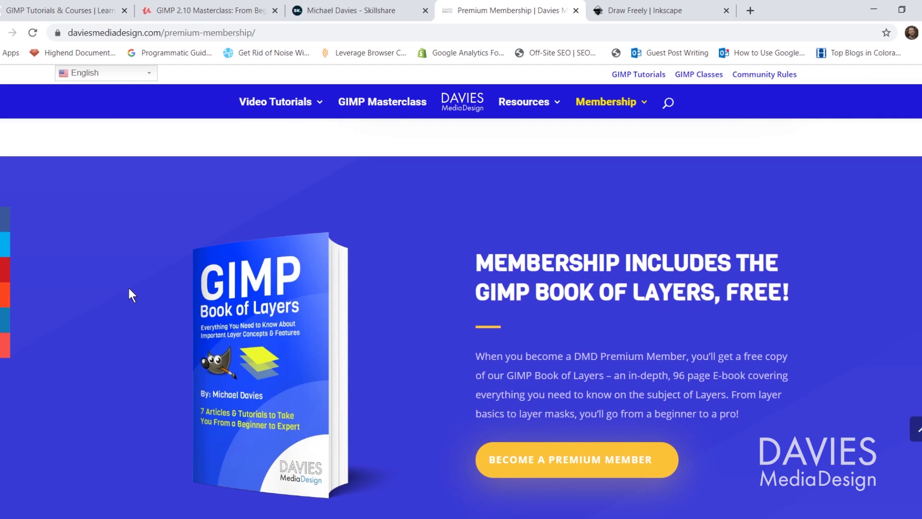
scroll(128, 288, down, 12)
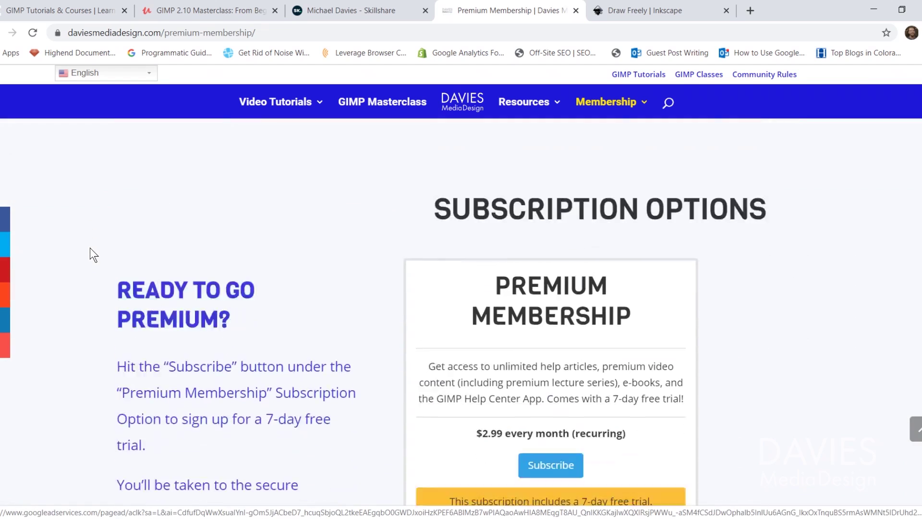
scroll(94, 254, down, 2)
scroll(90, 248, up, 1)
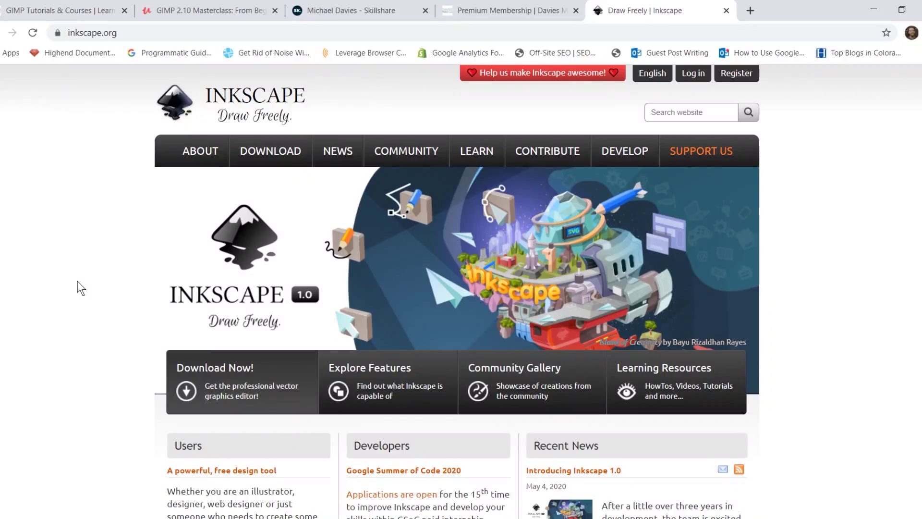
Step: Go from inkscape.org to the Inkscape 1.0 release page's Windows downloads
click(225, 373)
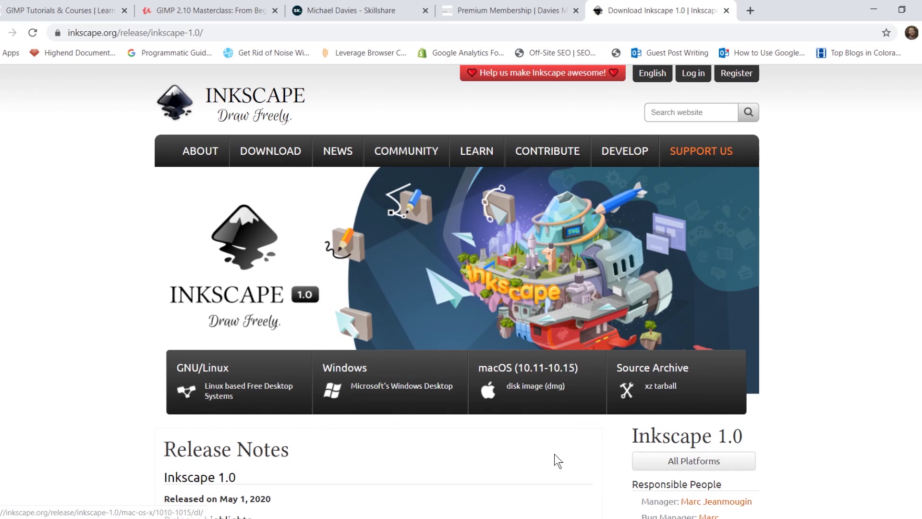
click(382, 379)
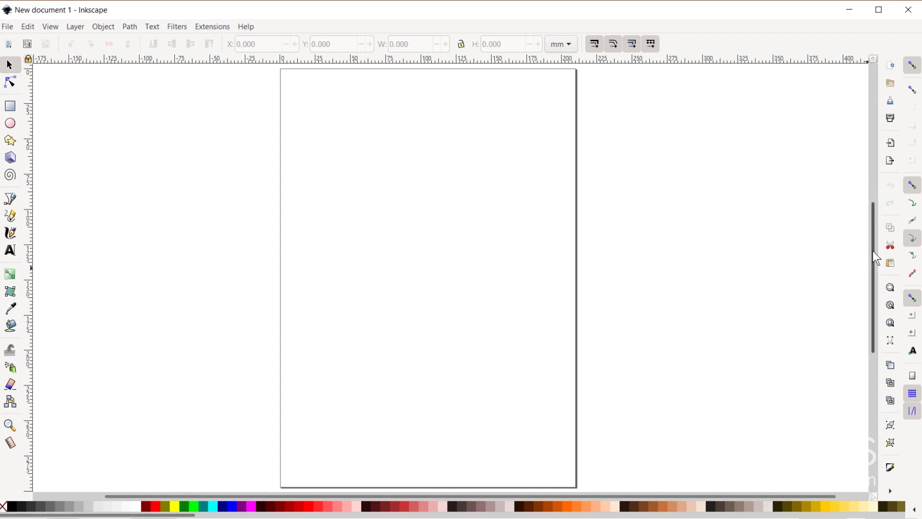
Step: Show the commands-bar overflow list of dialogs hidden by the narrow window
mouse_move(872, 251)
mouse_down()
mouse_move(879, 194)
mouse_move(877, 305)
mouse_move(874, 231)
mouse_move(871, 246)
mouse_up()
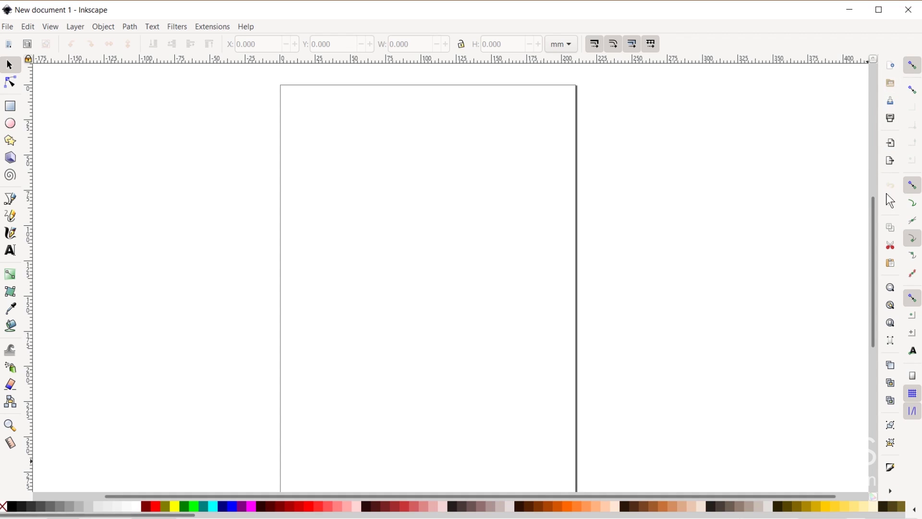
click(892, 491)
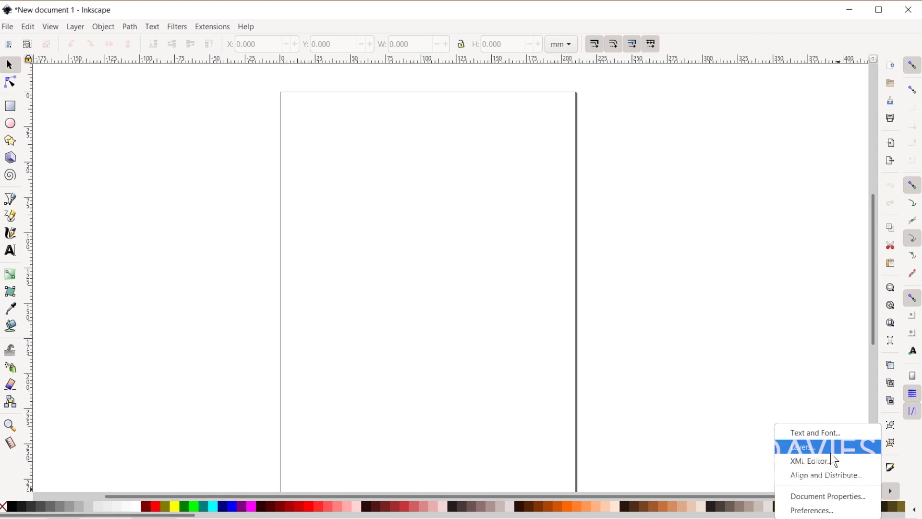
Step: Dock Align and Distribute, Text and Font, then Layers from the commands-bar overflow list
click(844, 477)
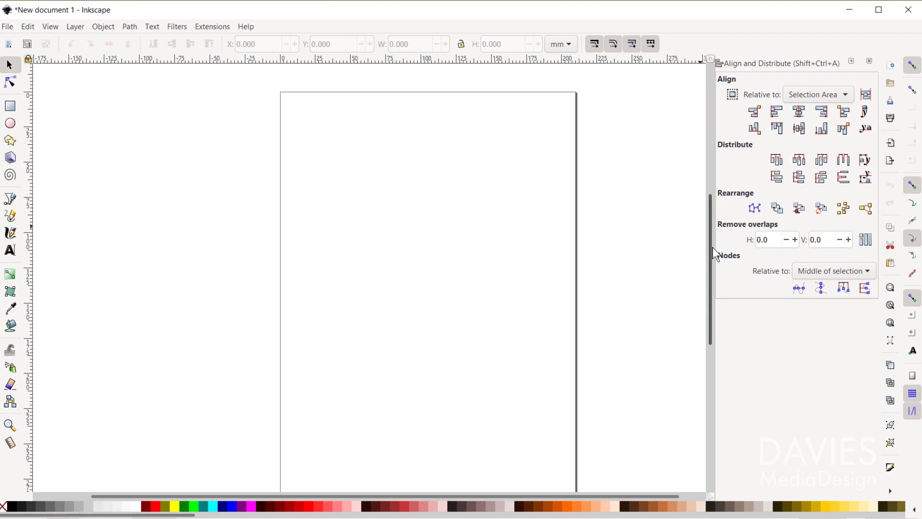
click(889, 492)
click(860, 433)
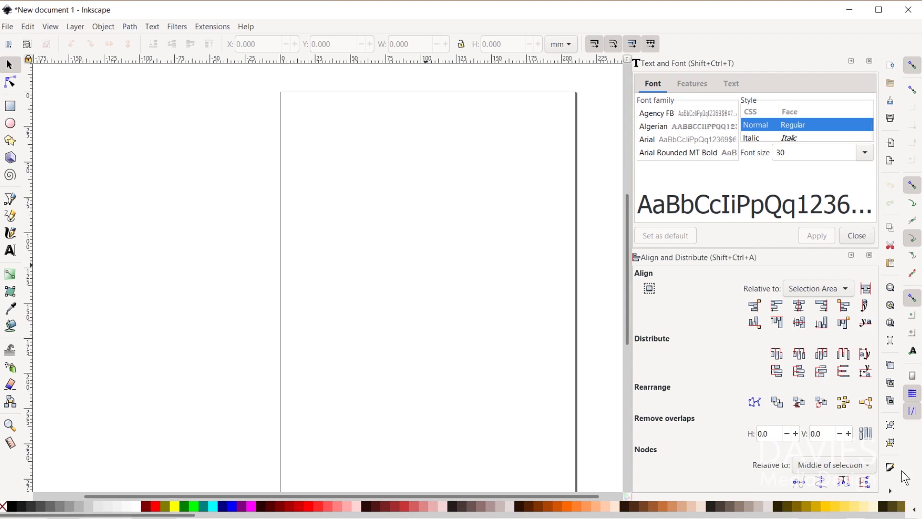
click(891, 491)
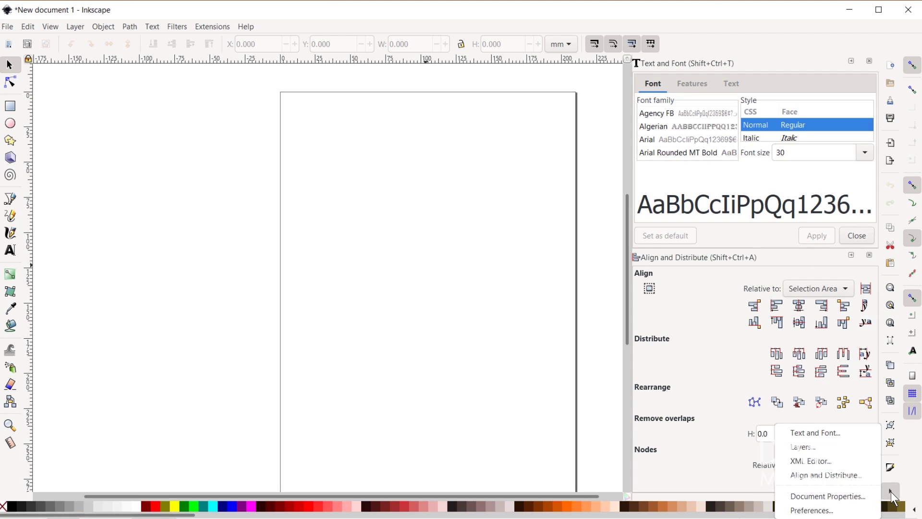
click(821, 448)
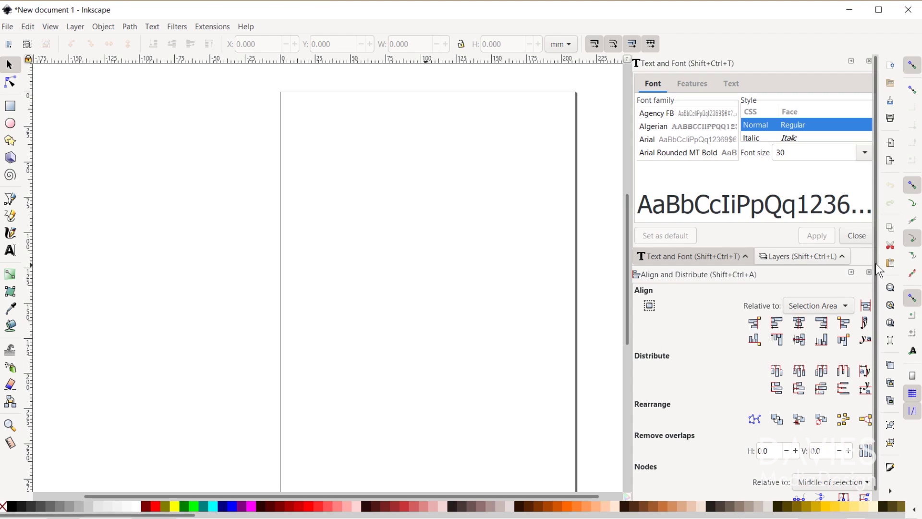
mouse_move(874, 264)
mouse_down()
mouse_move(875, 256)
mouse_move(872, 269)
mouse_up()
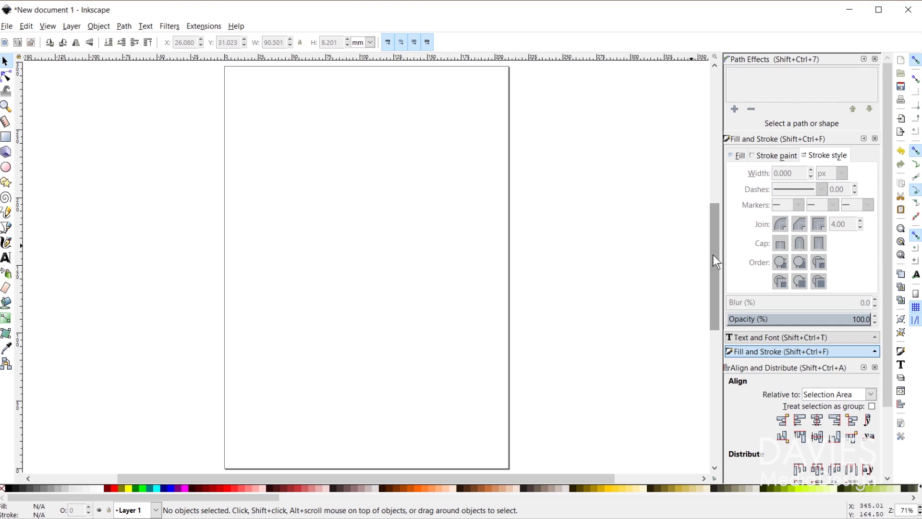
mouse_move(713, 254)
mouse_down()
mouse_move(717, 221)
mouse_move(712, 284)
mouse_move(716, 252)
mouse_move(716, 260)
mouse_up()
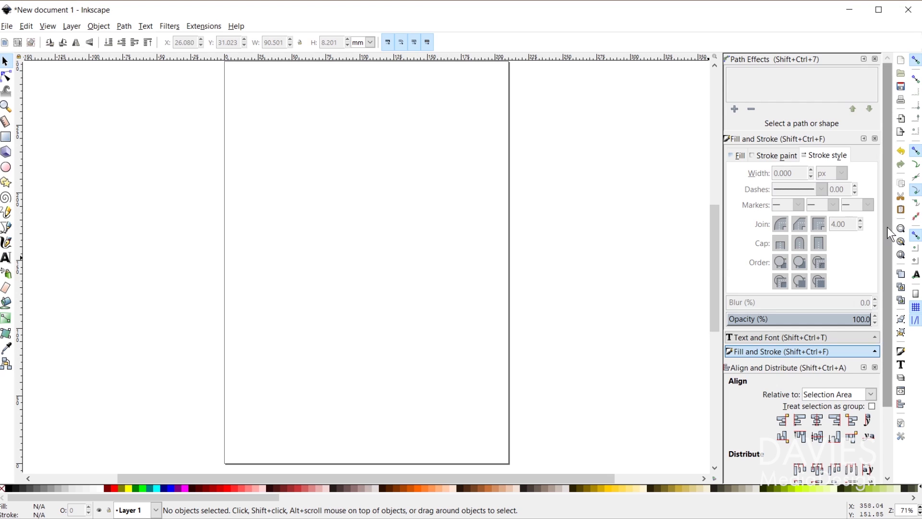
mouse_move(886, 80)
mouse_down()
mouse_move(890, 140)
mouse_move(900, 91)
mouse_move(890, 97)
mouse_up()
scroll(886, 110, down, 1)
scroll(891, 117, up, 1)
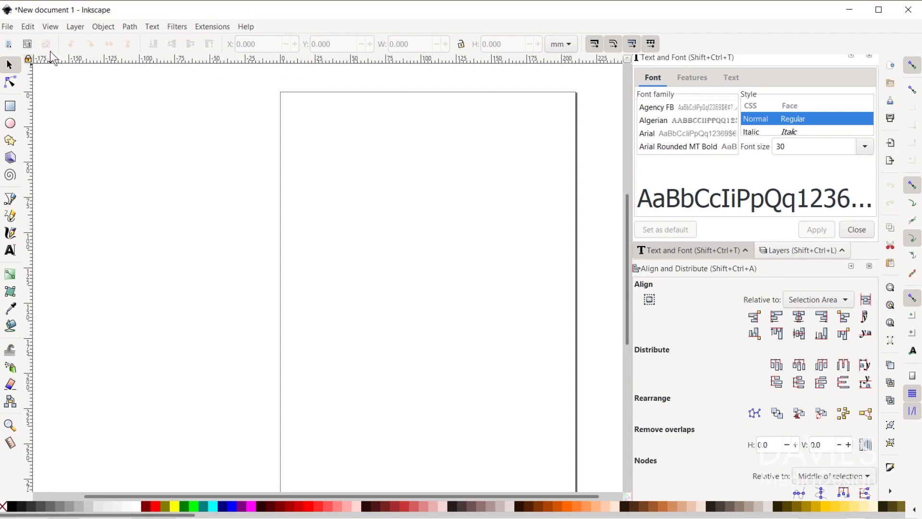
Step: Open Preferences at the Interface Theme page and enable the dark theme
click(31, 27)
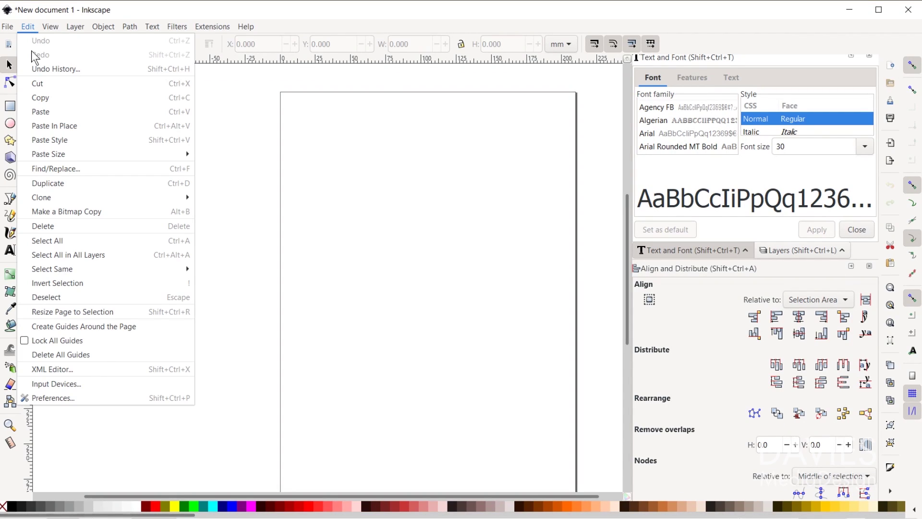
click(53, 398)
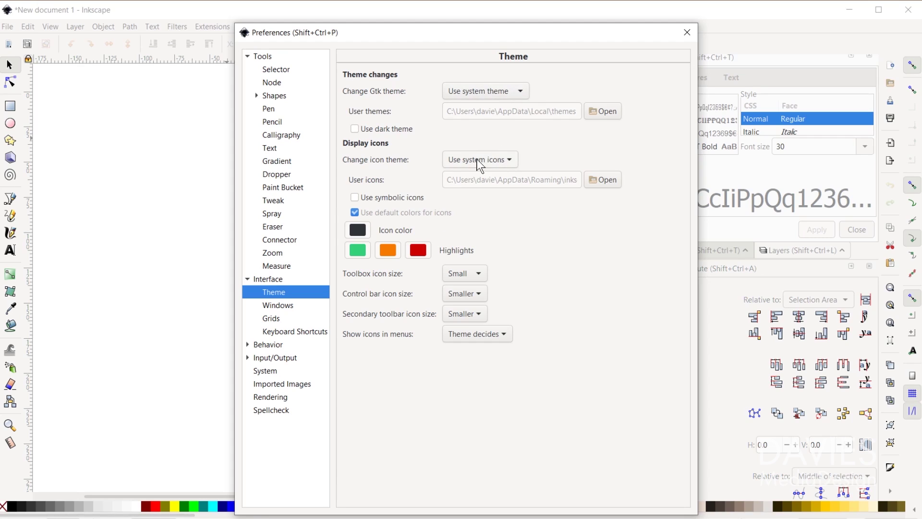
click(356, 130)
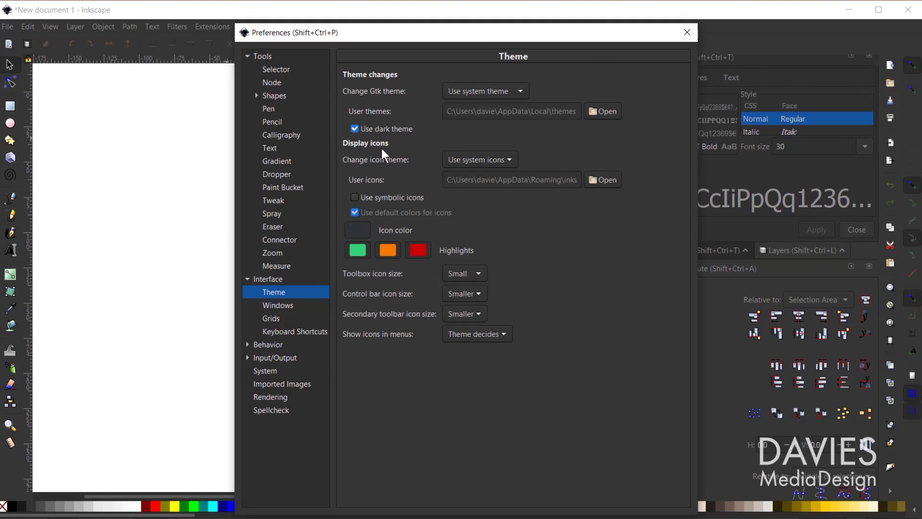
Step: Try the HighContrast, HighContrastInverse and win32 Gtk themes, then return to Use system theme
click(512, 94)
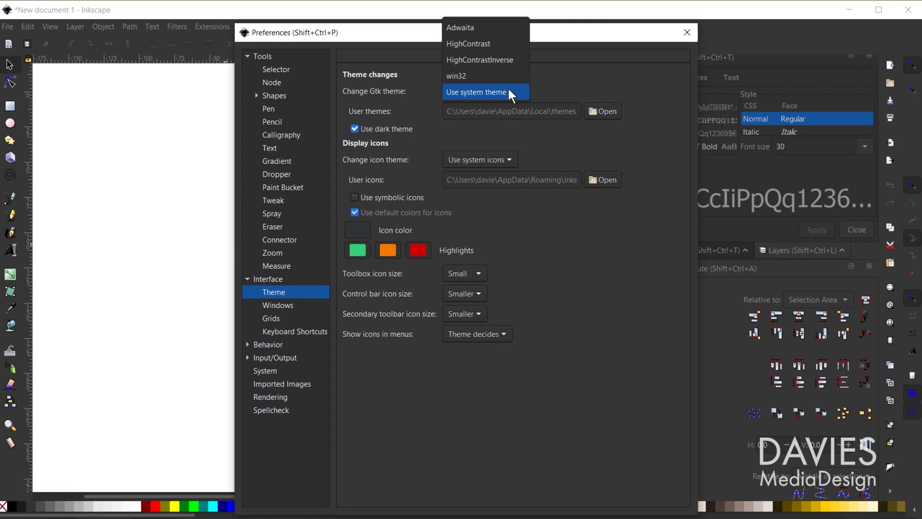
click(508, 42)
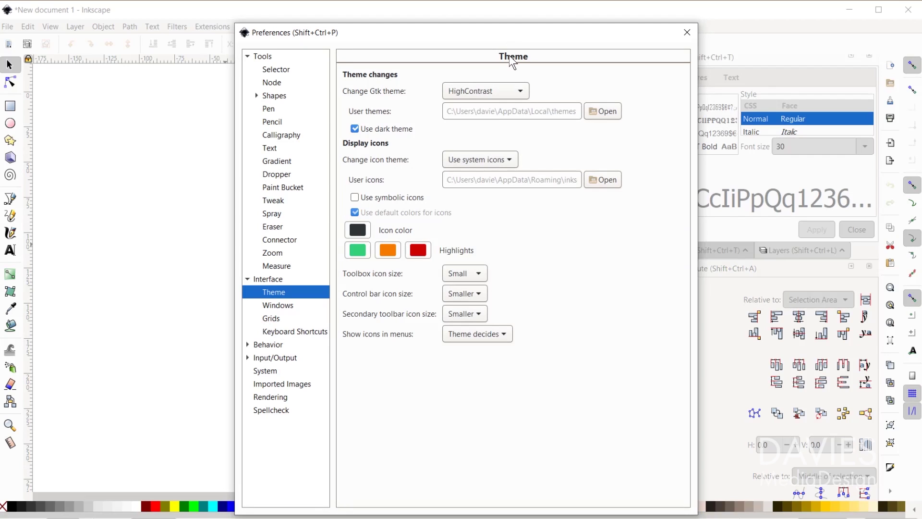
click(512, 91)
click(511, 107)
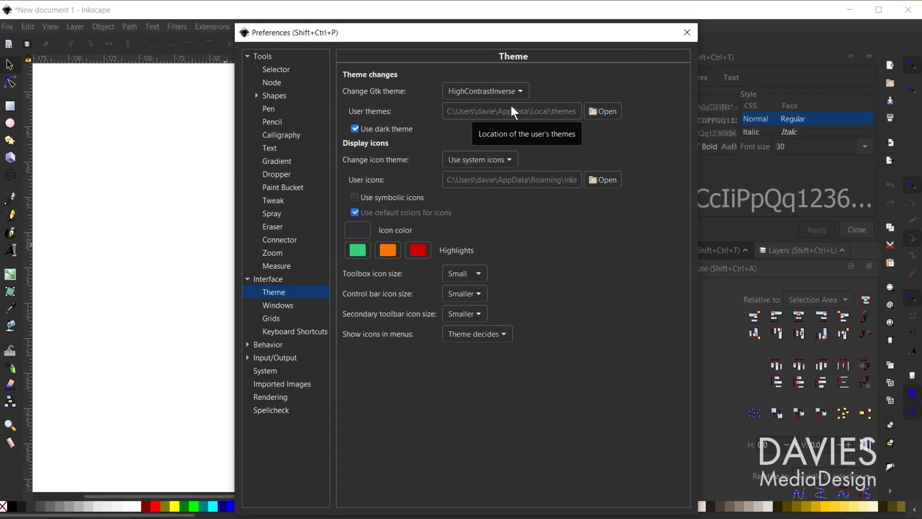
click(512, 89)
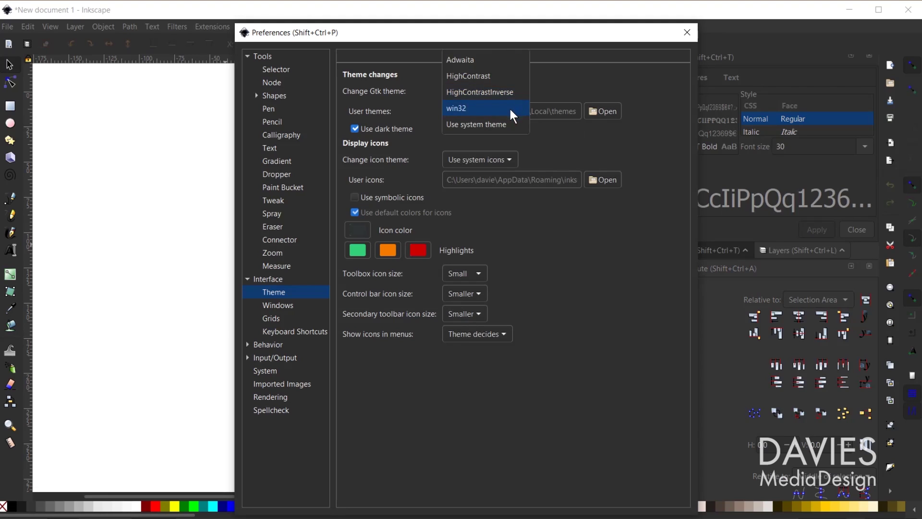
click(510, 108)
click(510, 88)
click(503, 105)
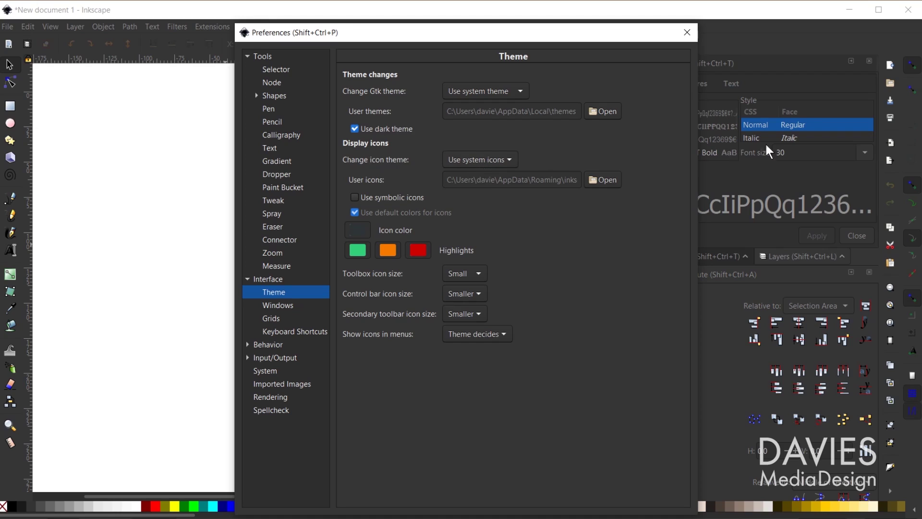
Step: Try the hicolor, multicolor and Tango icon themes
click(496, 158)
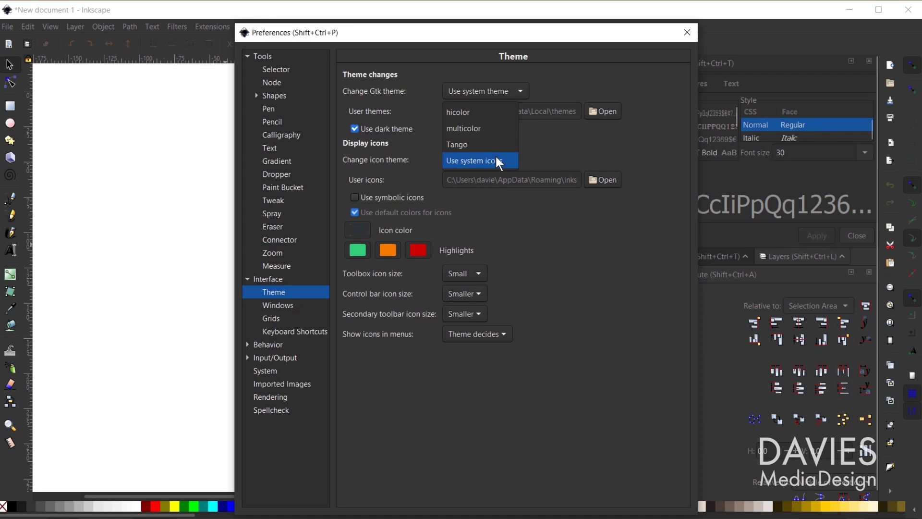
click(494, 113)
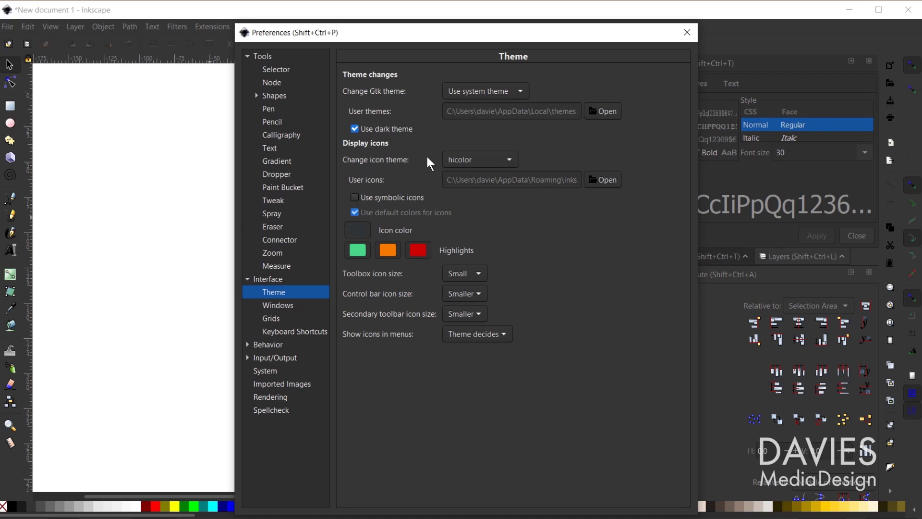
click(468, 165)
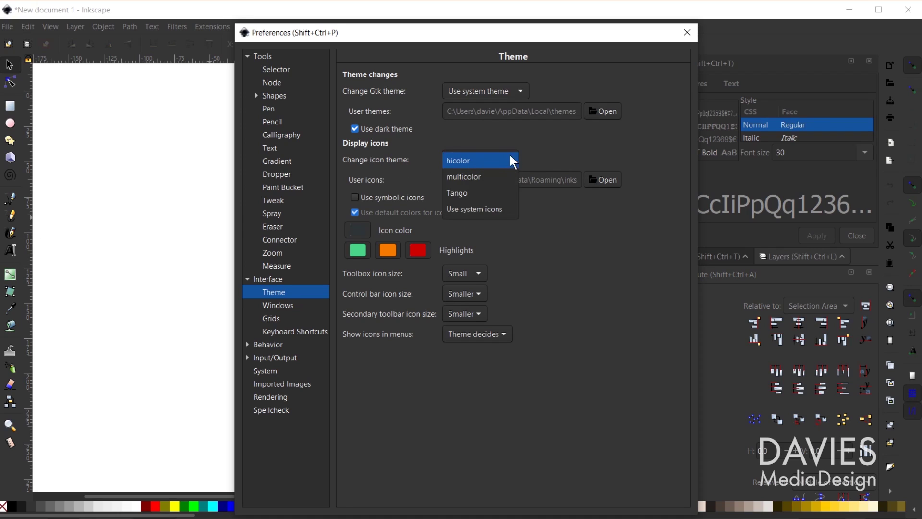
click(503, 176)
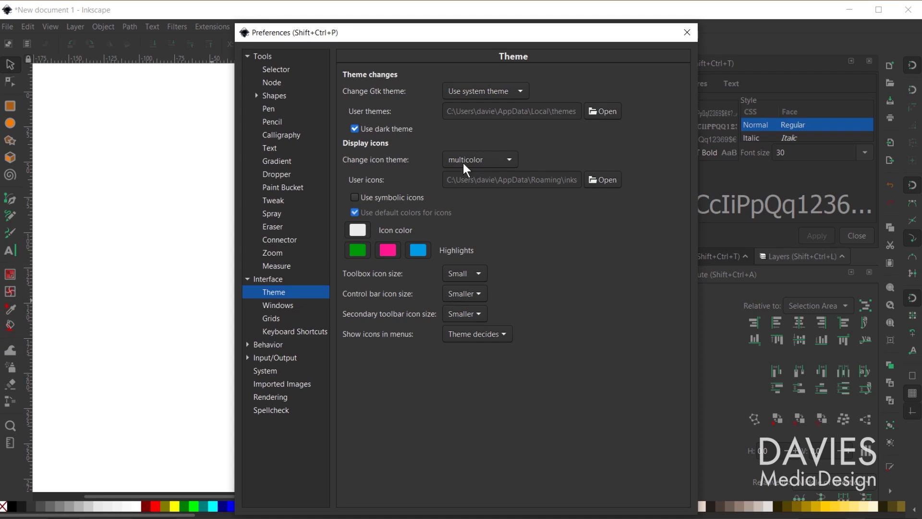
click(474, 155)
click(482, 181)
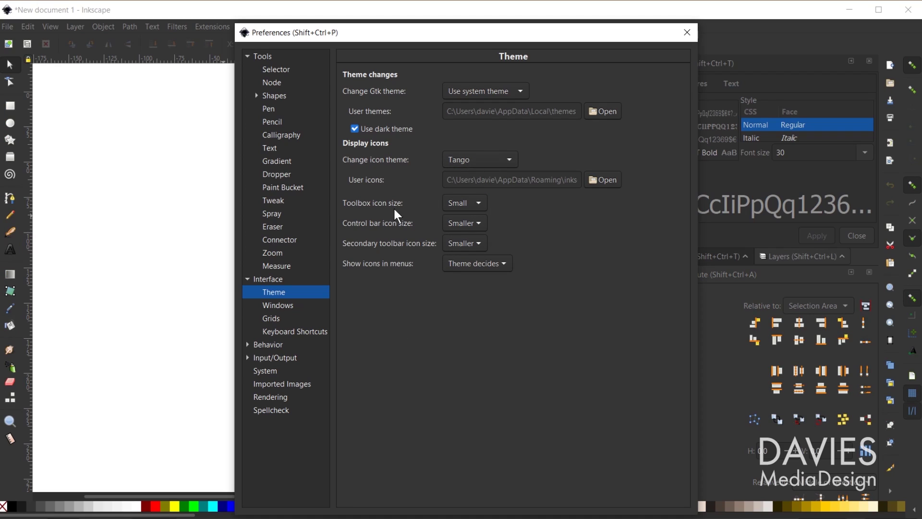
Step: Return to system icons, enable Use symbolic icons, and bring up the Icon color picker
click(478, 160)
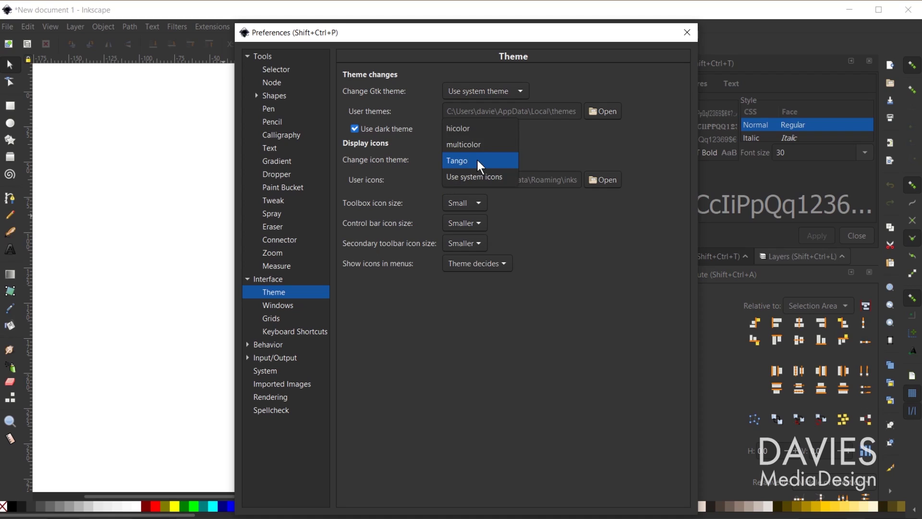
click(479, 177)
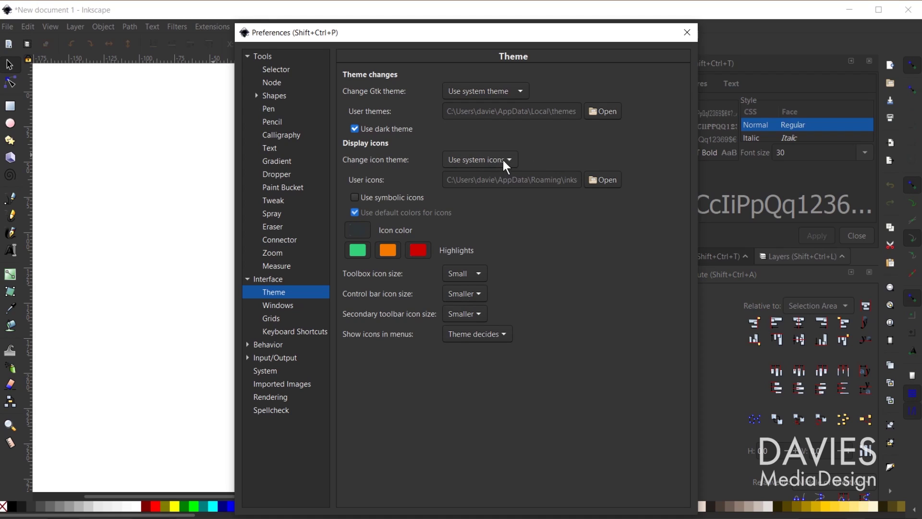
click(355, 197)
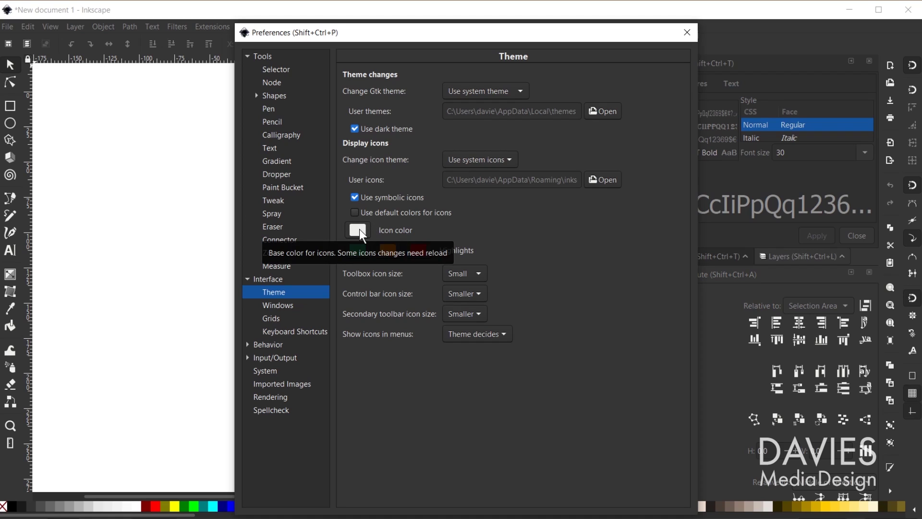
click(360, 230)
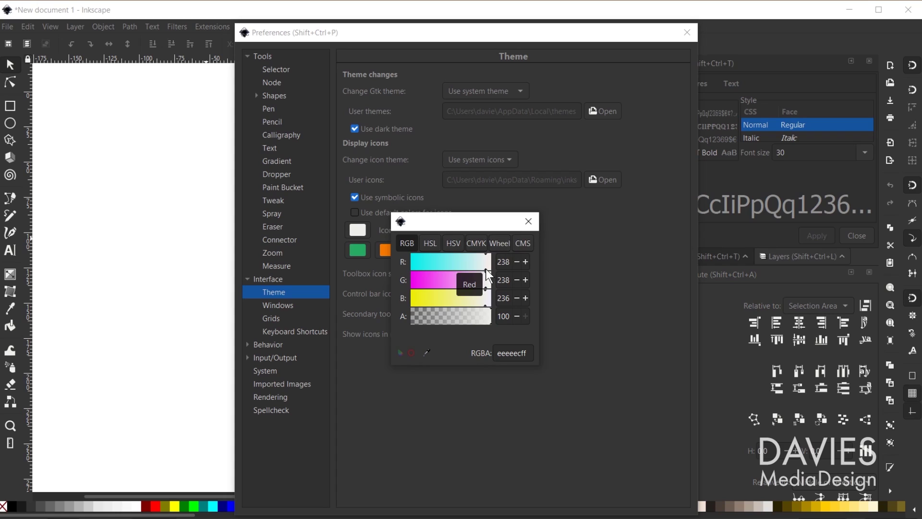
Step: Lower the icon colour's red and green to light cyan (b6e6ecff) and close the picker
drag(486, 270, 470, 268)
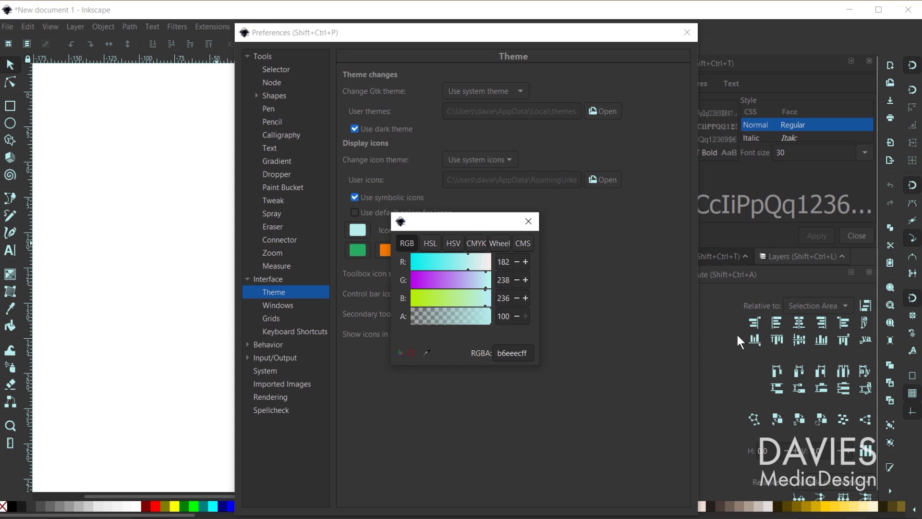
drag(486, 285, 483, 287)
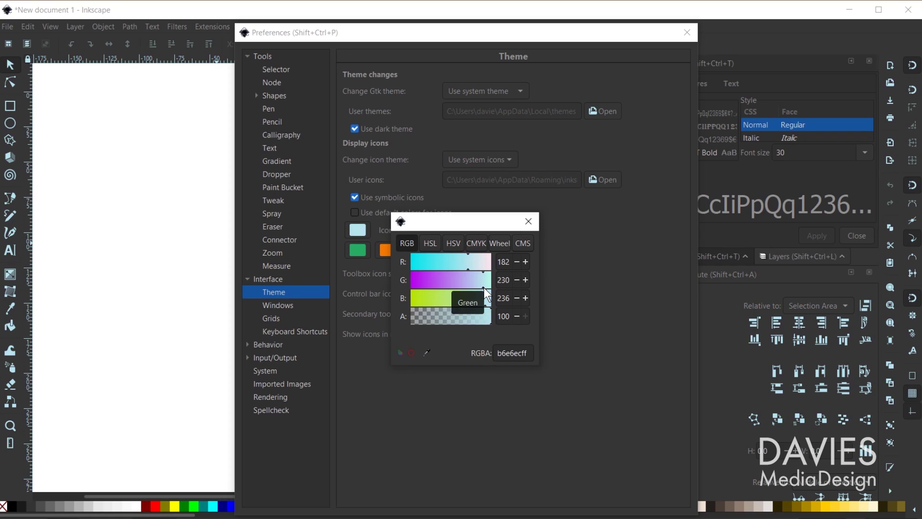
click(530, 218)
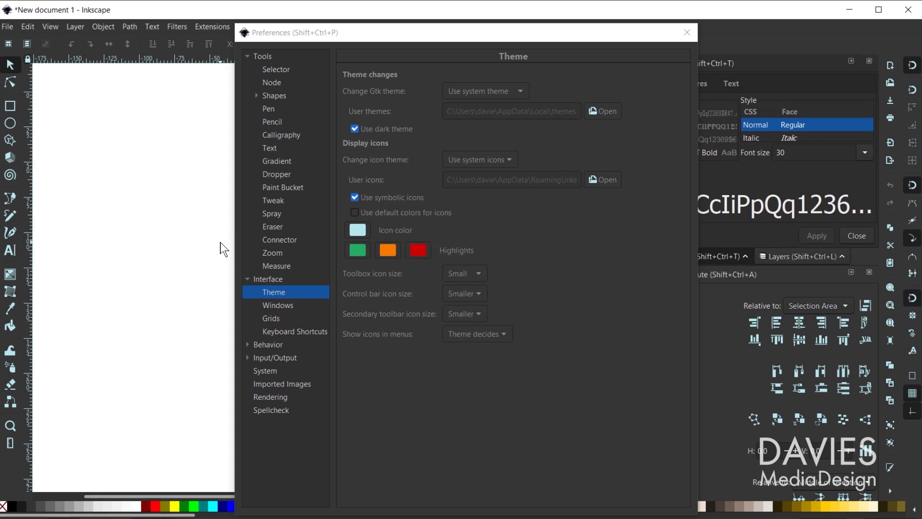
click(443, 243)
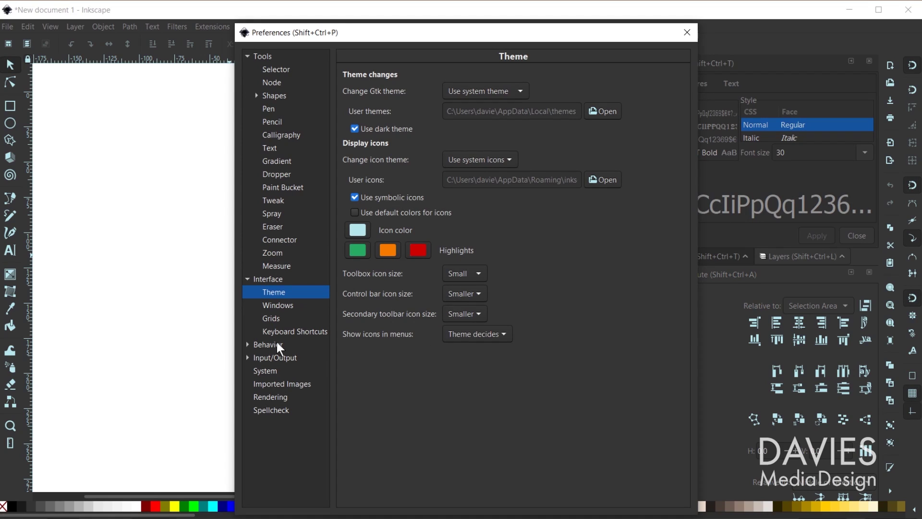
Step: Choose the multicolor icon theme and toggle Use symbolic icons off and back on
click(505, 158)
click(500, 127)
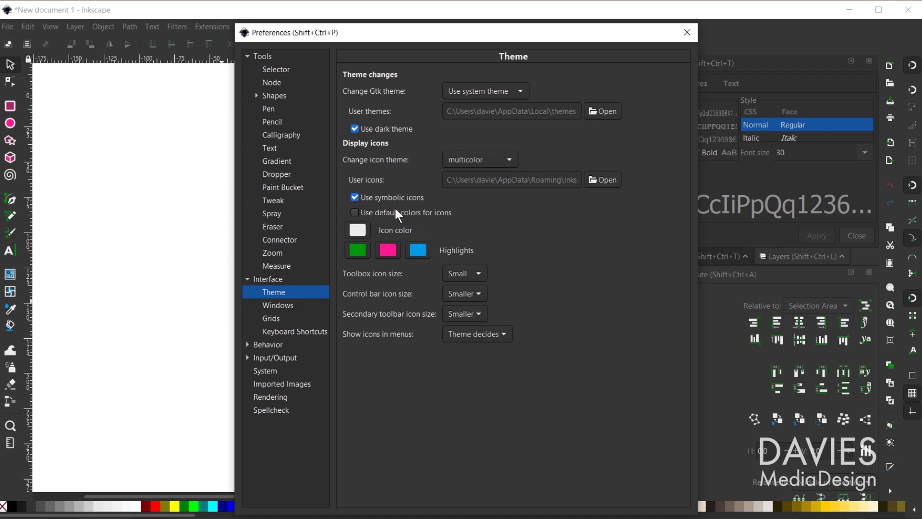
click(356, 196)
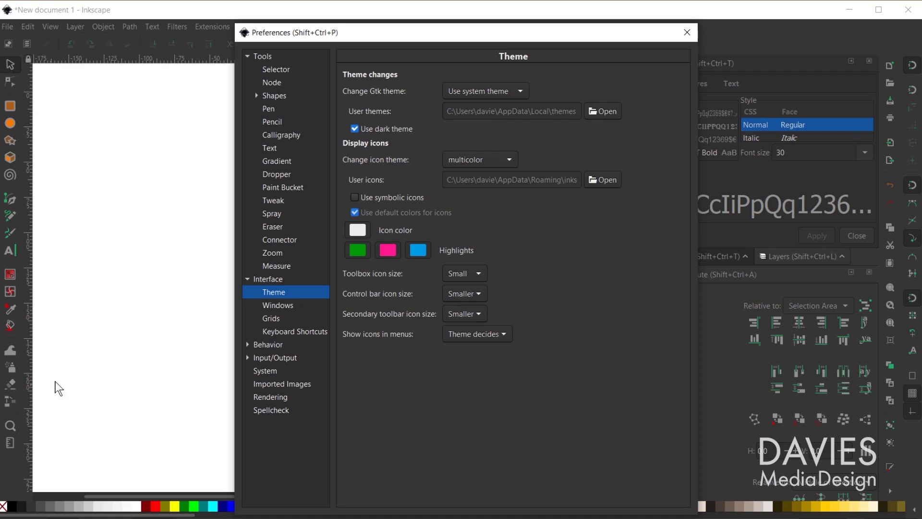
click(355, 197)
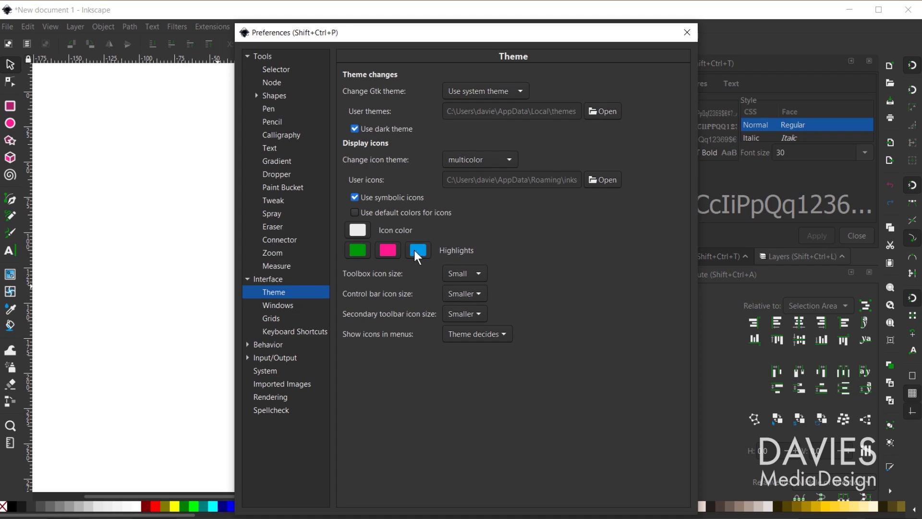
Step: Recolour the pink highlight toward purple by adjusting its red, green and blue sliders
click(393, 248)
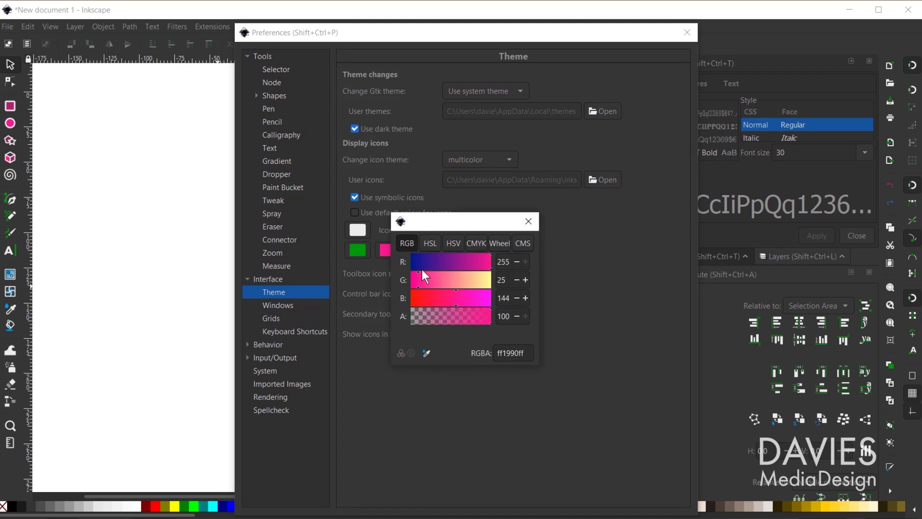
drag(419, 272, 449, 279)
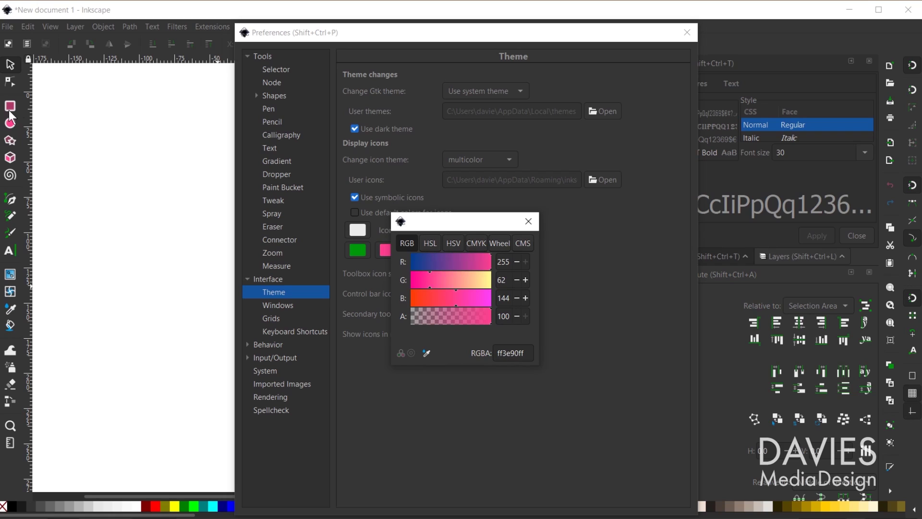
click(429, 270)
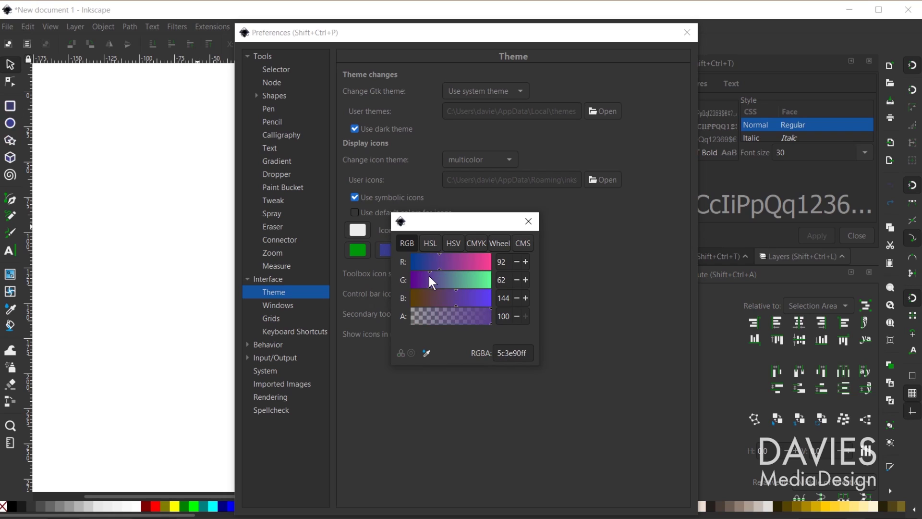
drag(430, 275, 454, 303)
click(444, 286)
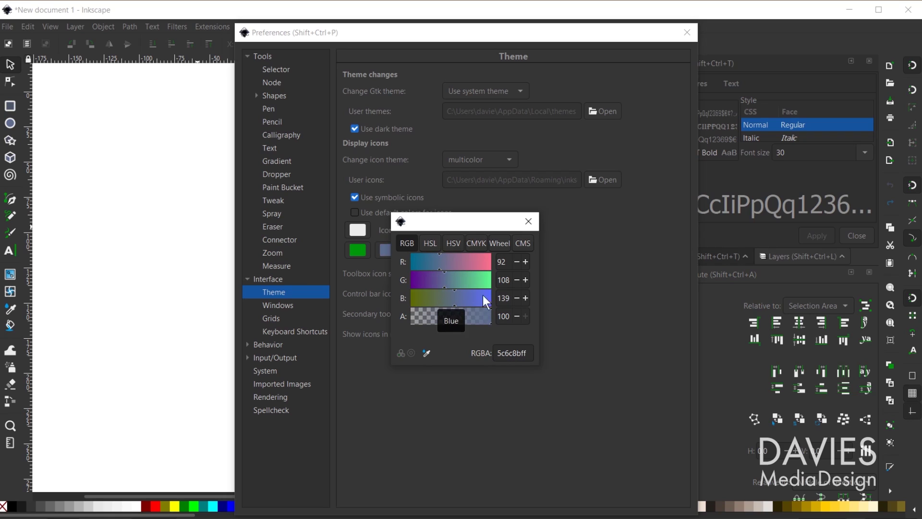
click(529, 221)
Step: Shift the green highlight's hue using the HSL sliders, then close the picker
click(357, 250)
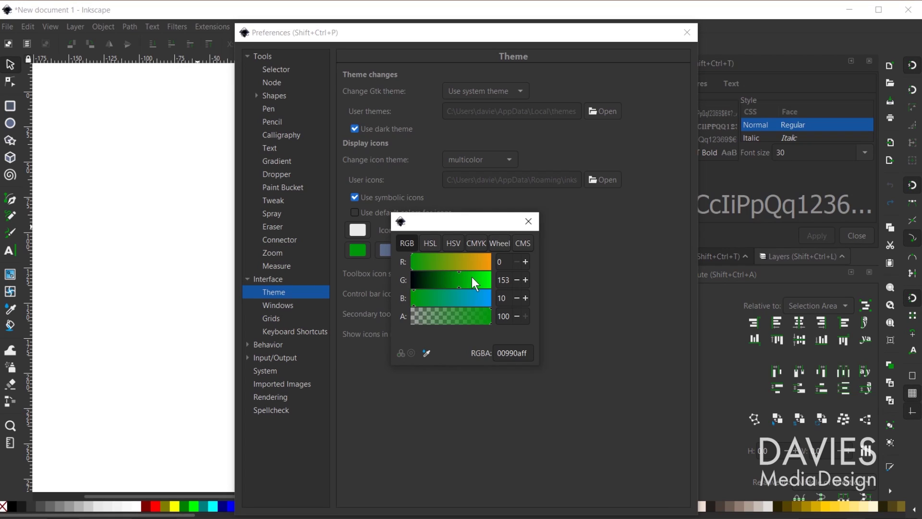
click(434, 245)
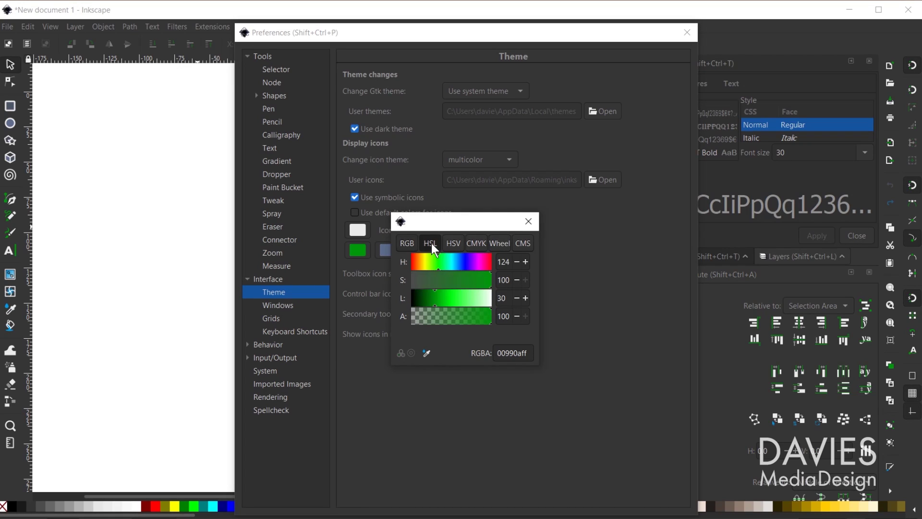
drag(437, 269, 414, 268)
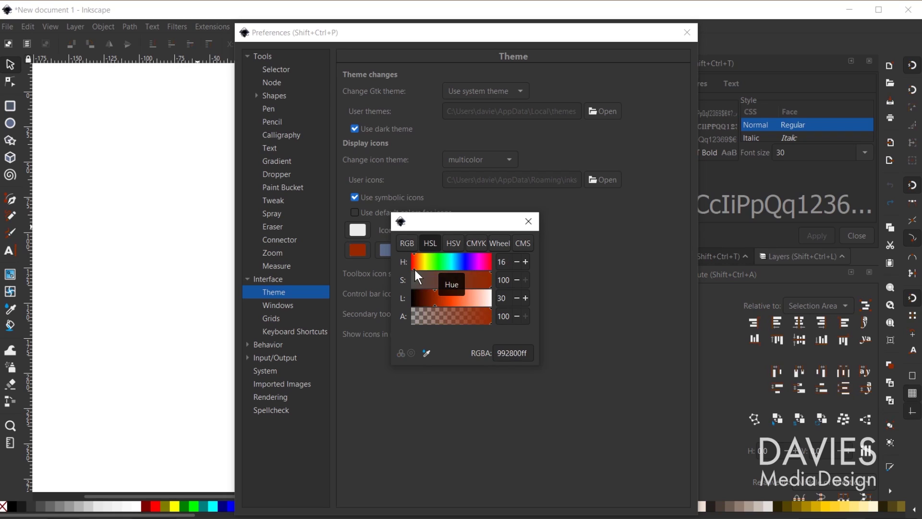
click(528, 221)
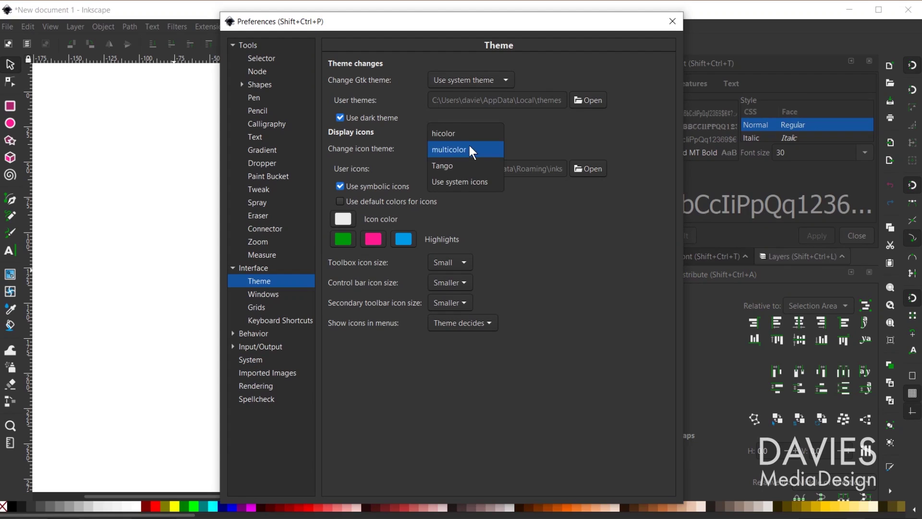
Step: Return to system icons, set icon colour to cyan with slight red, and close Preferences
click(480, 181)
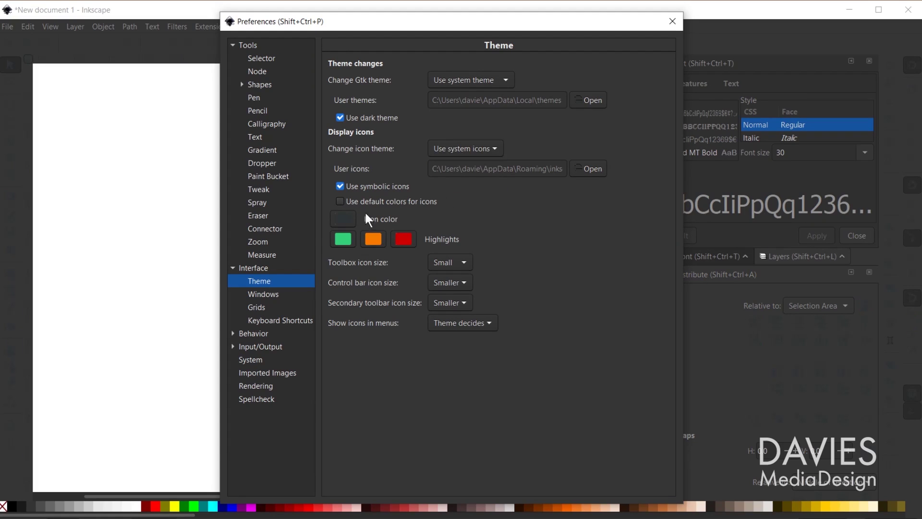
click(343, 219)
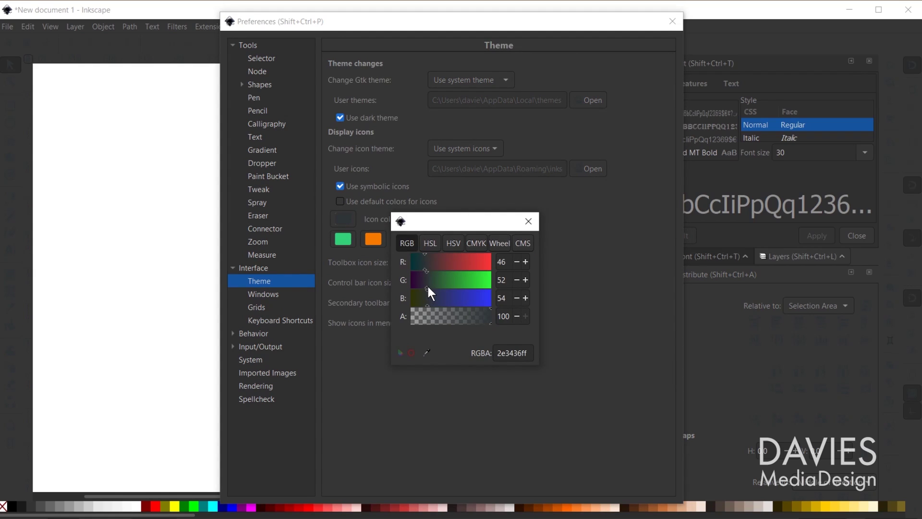
drag(427, 284, 492, 281)
drag(428, 306, 496, 306)
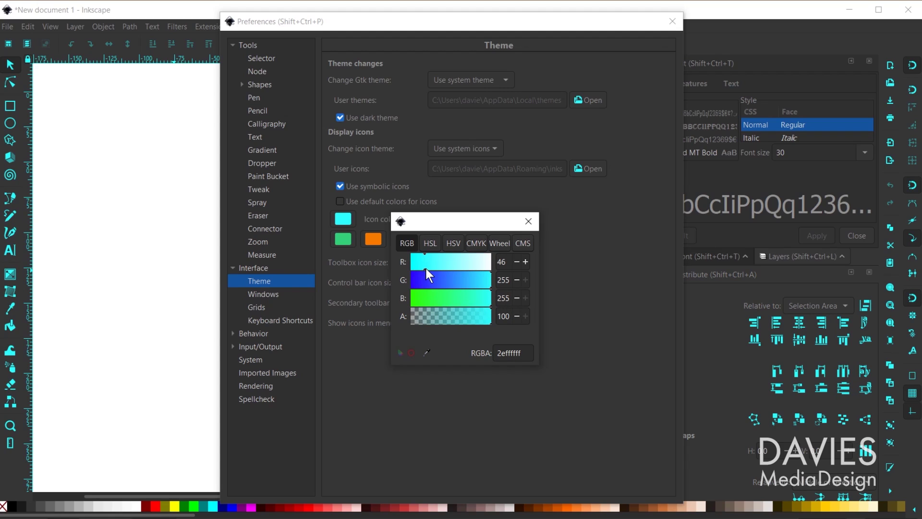
drag(426, 268, 451, 276)
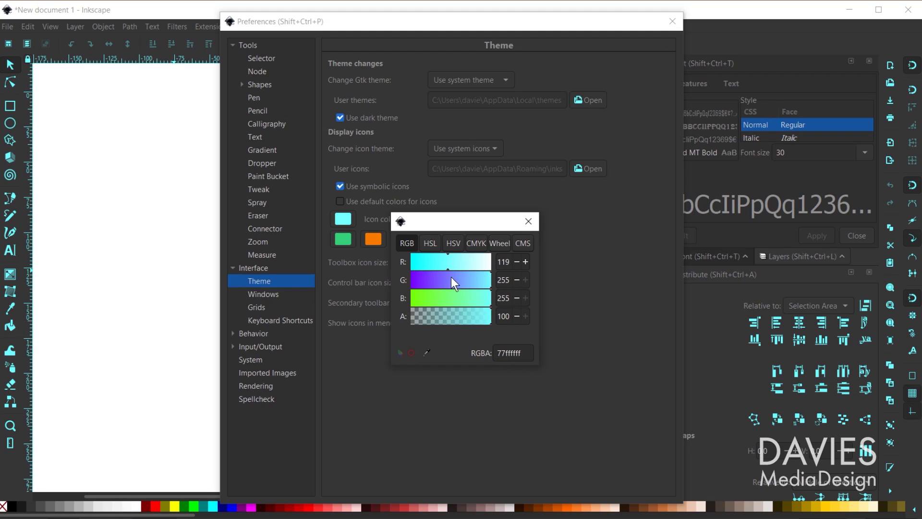
click(532, 222)
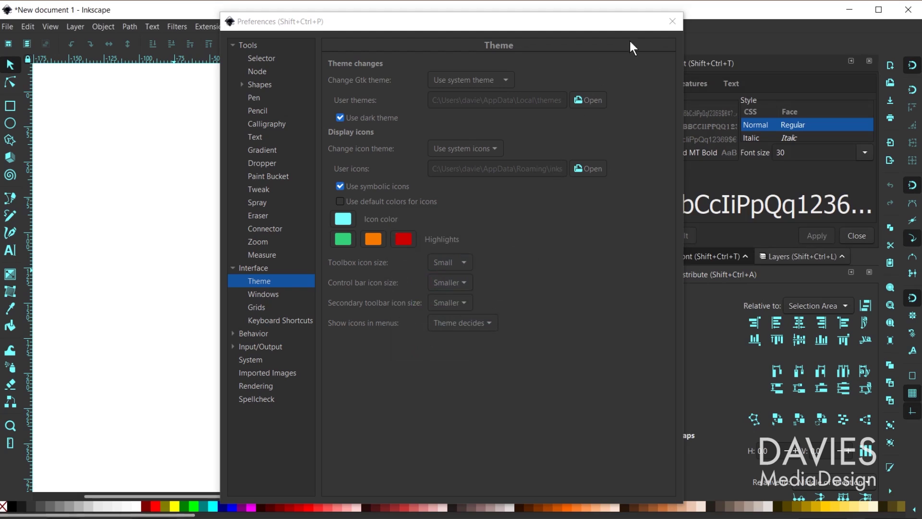
click(673, 22)
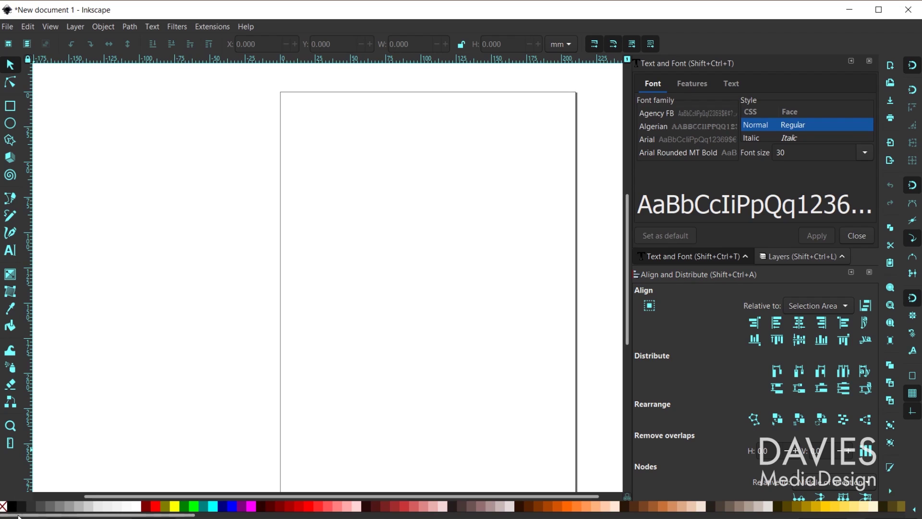
scroll(248, 393, down, 3)
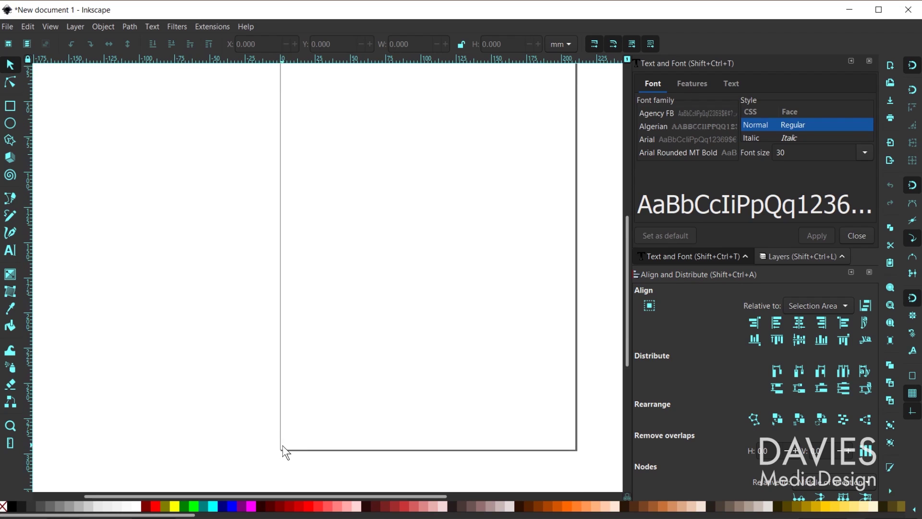
scroll(254, 218, up, 3)
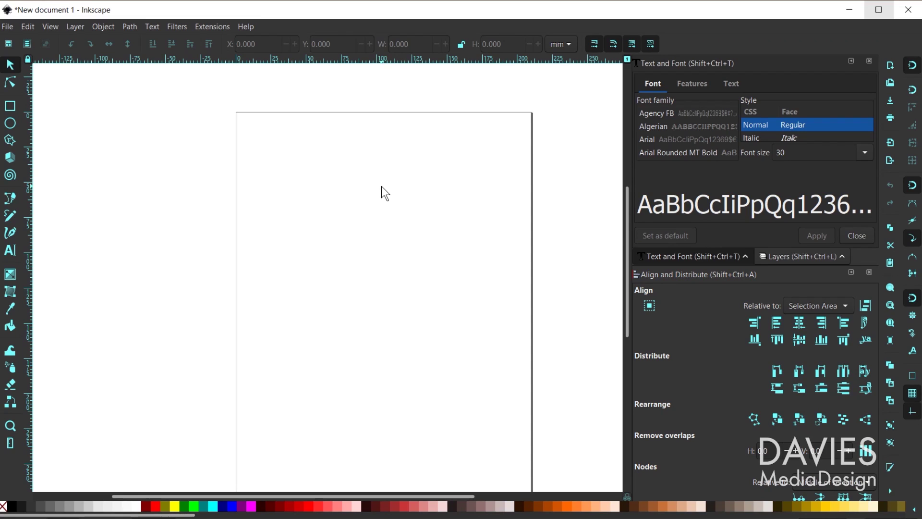
Step: Open Black Diamond Logo.svg from the Inkscape Photos folder
click(7, 29)
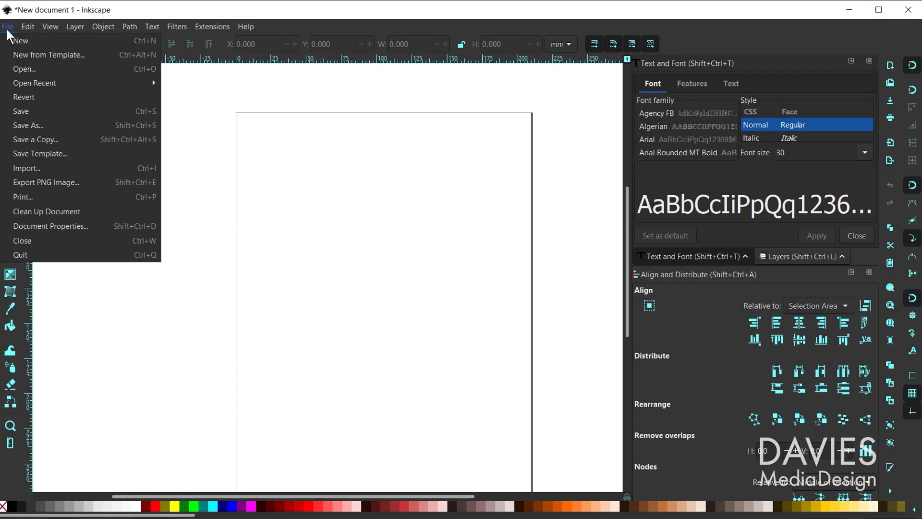
click(28, 69)
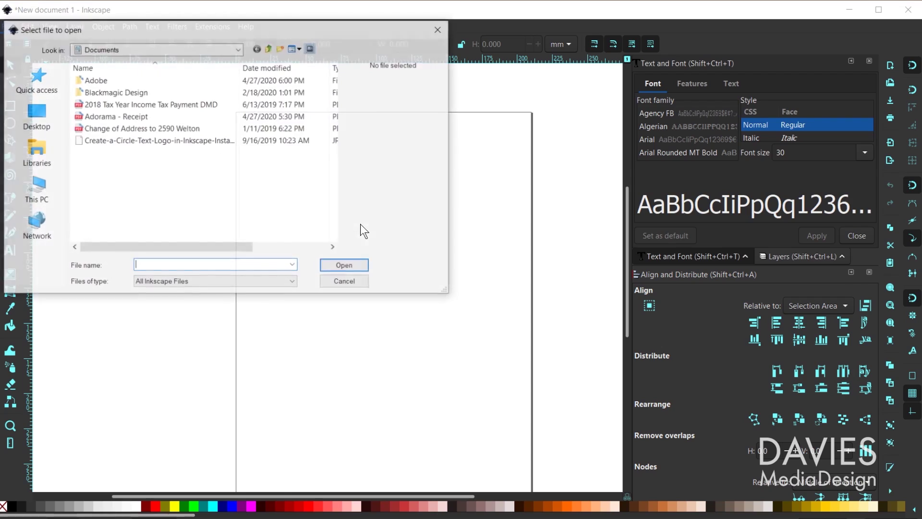
click(284, 106)
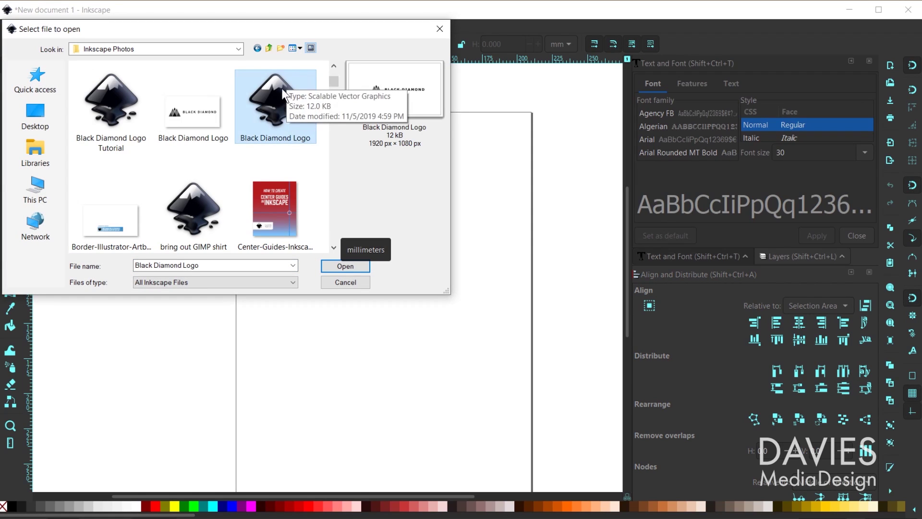
click(331, 266)
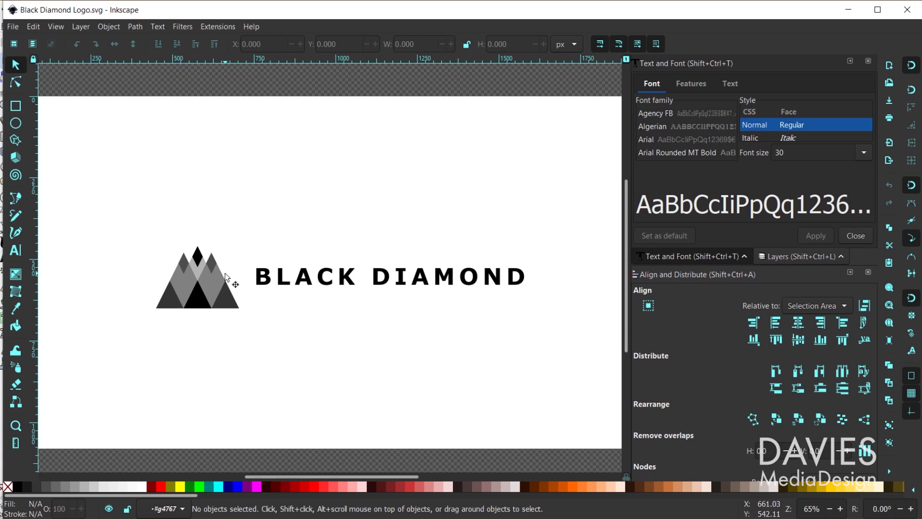
Step: Enable split view and drag the divider left so outlines cover most of the logo
key(ctrl)
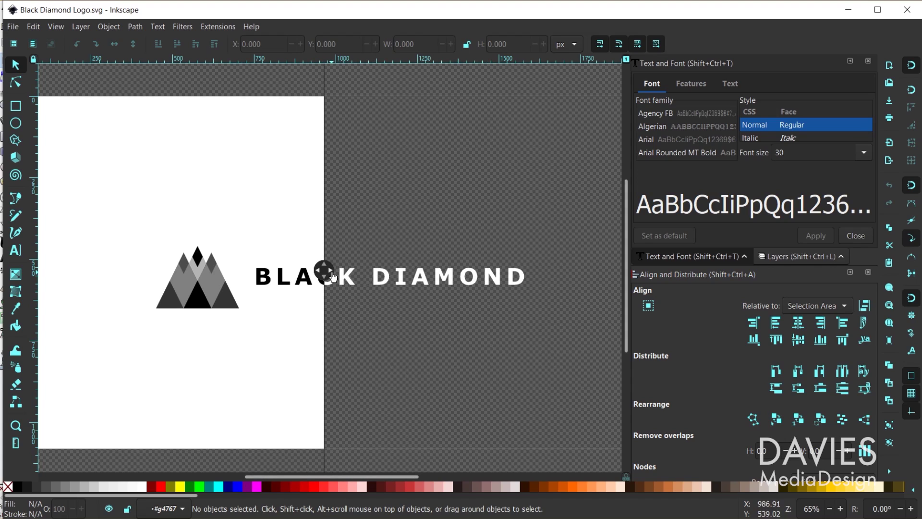
drag(322, 270, 121, 263)
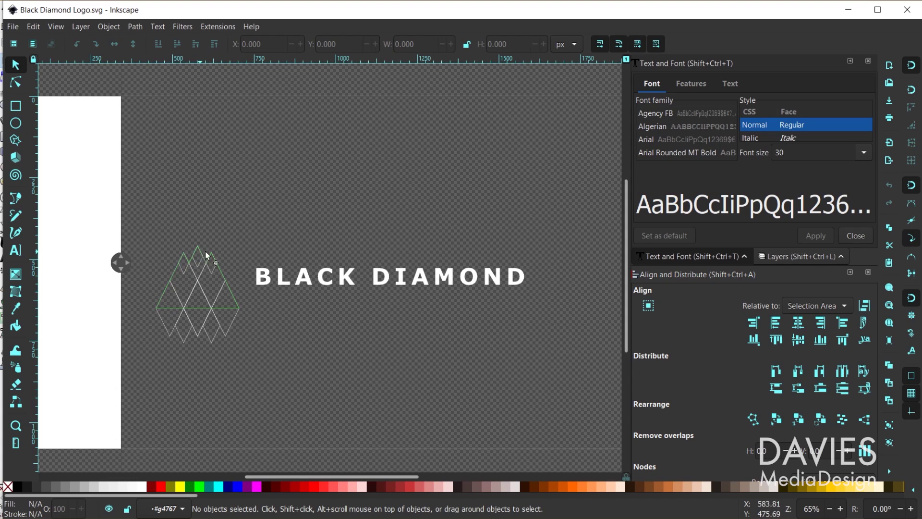
scroll(192, 275, up, 2)
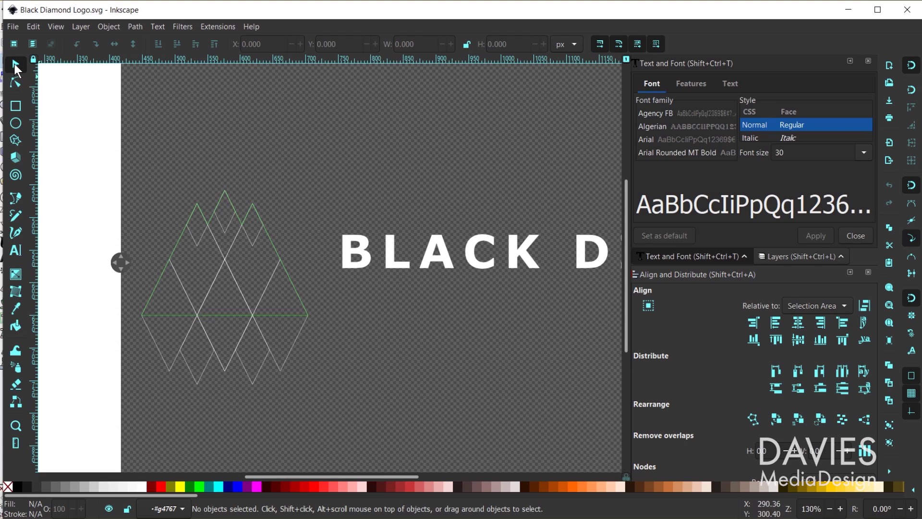
click(230, 250)
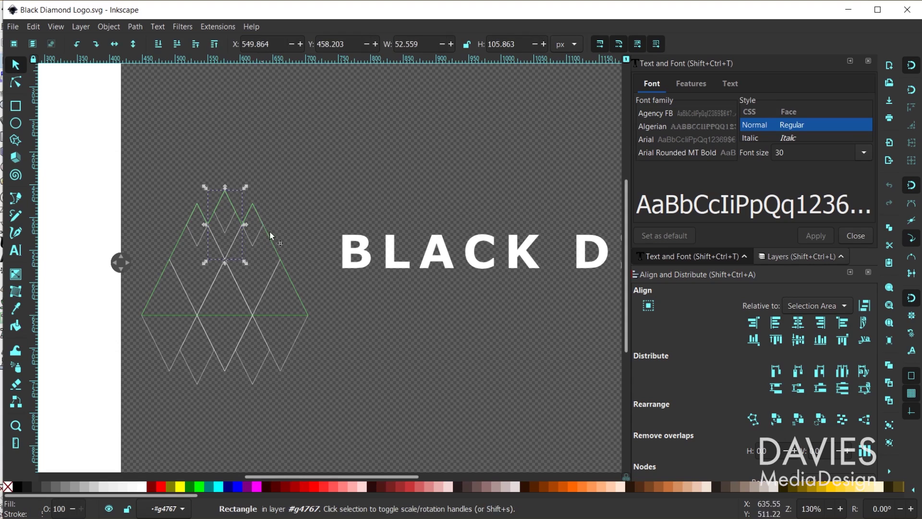
click(275, 251)
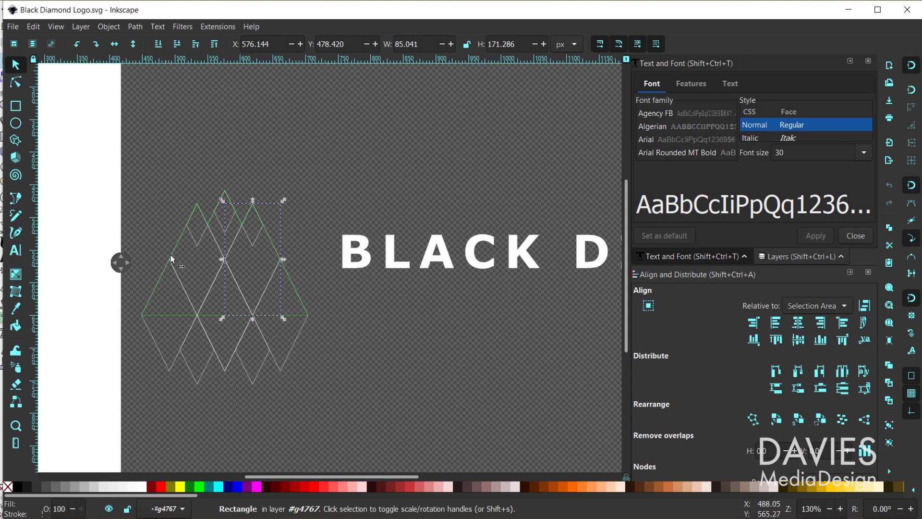
click(178, 237)
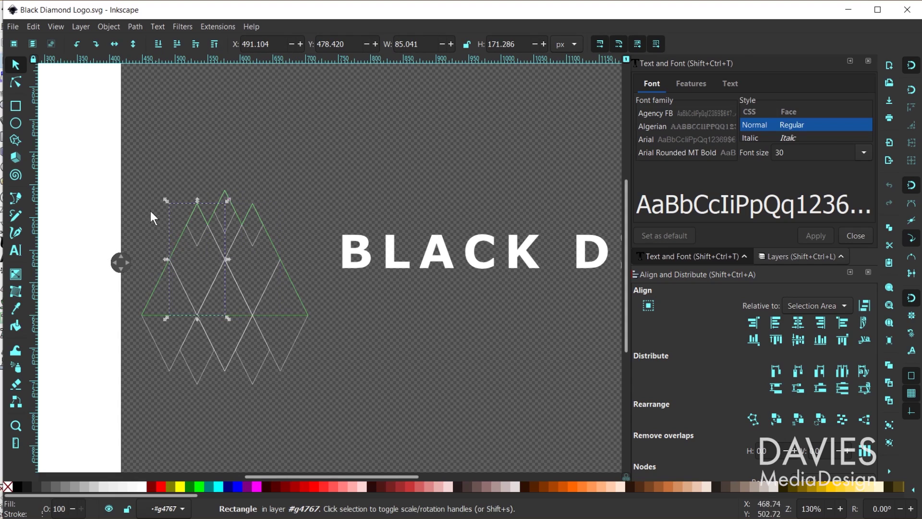
click(17, 82)
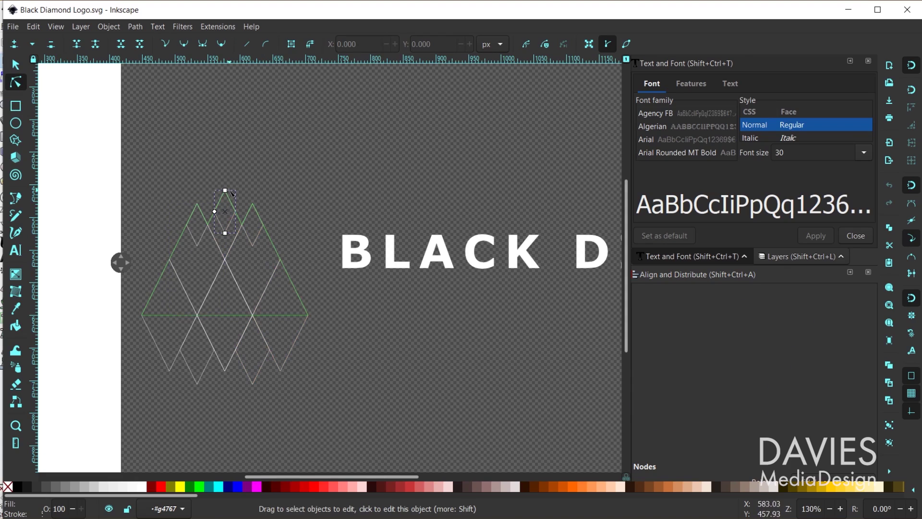
click(226, 192)
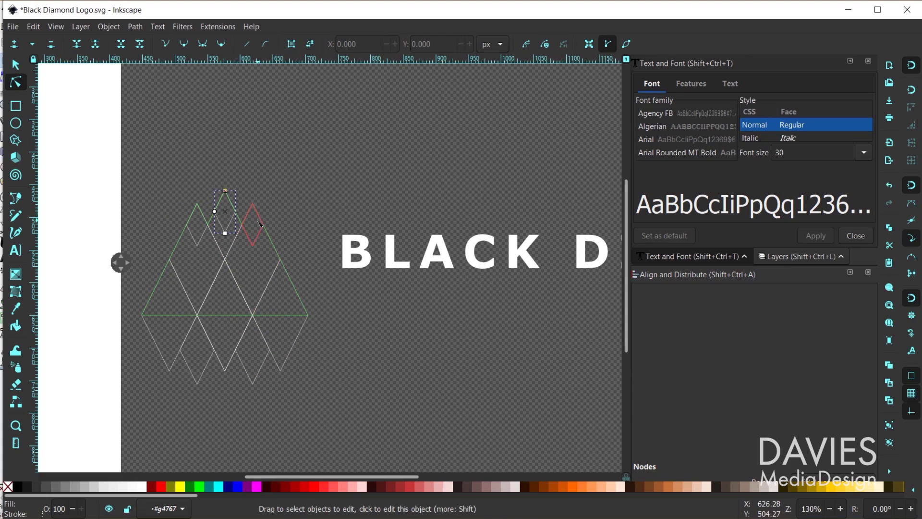
drag(225, 190, 225, 157)
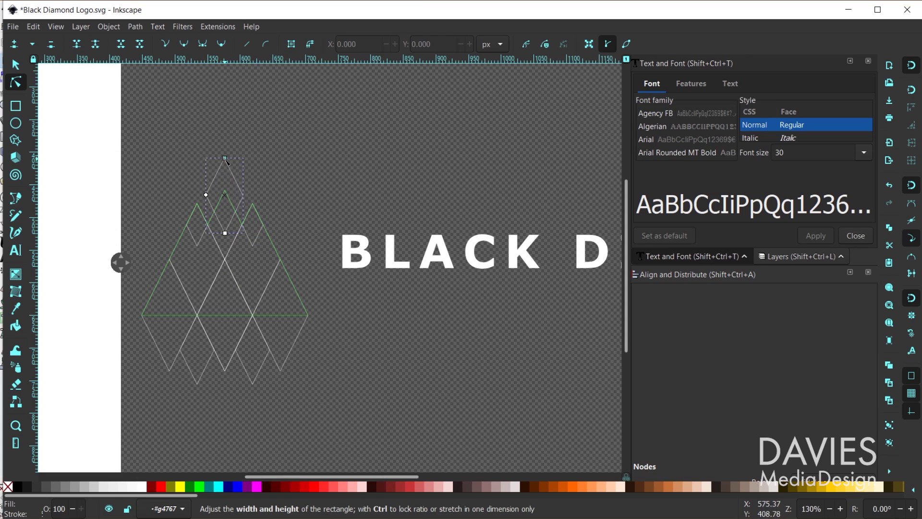
click(241, 225)
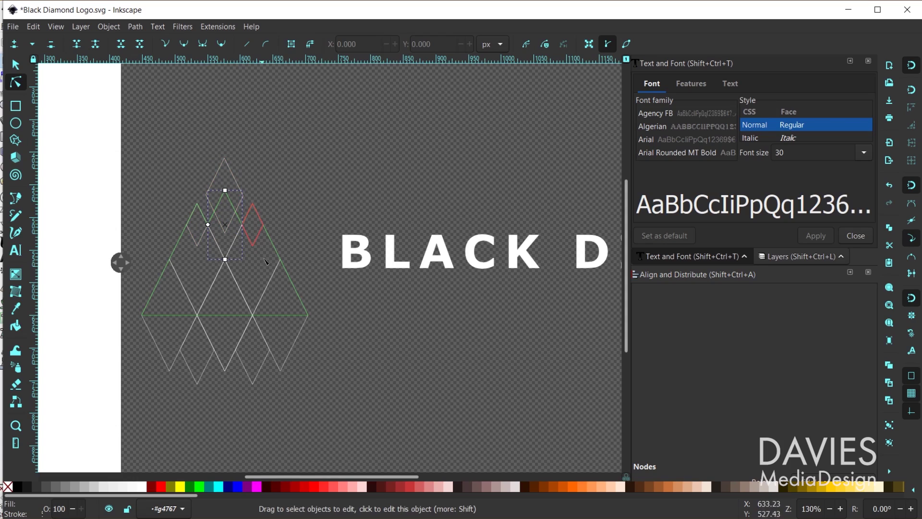
drag(120, 263, 277, 260)
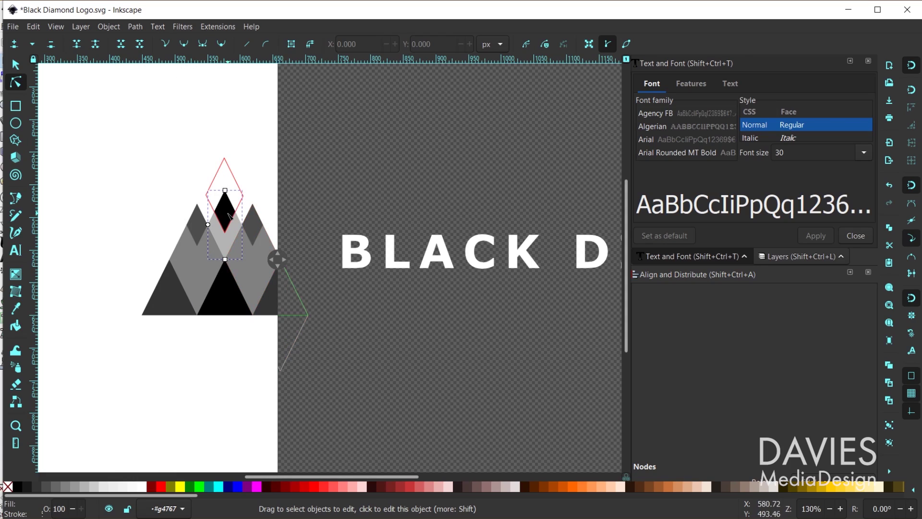
click(216, 177)
click(15, 64)
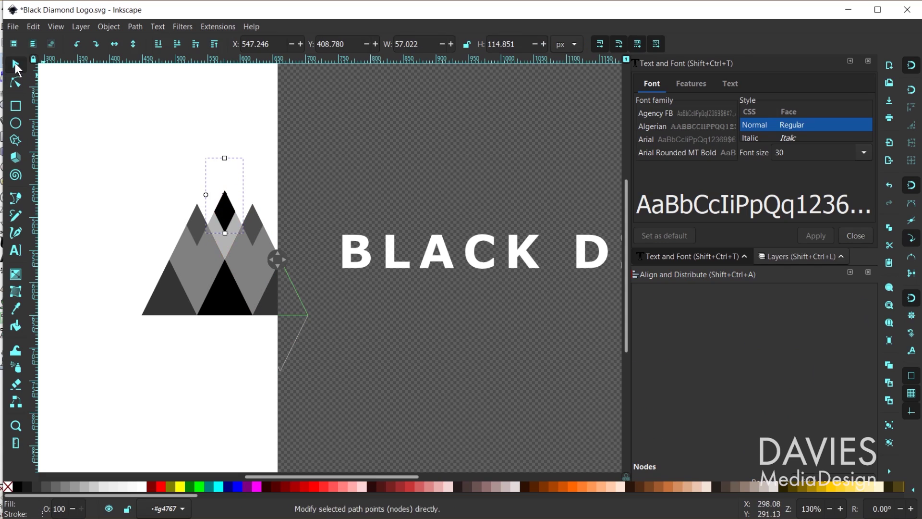
click(224, 200)
drag(223, 200, 181, 255)
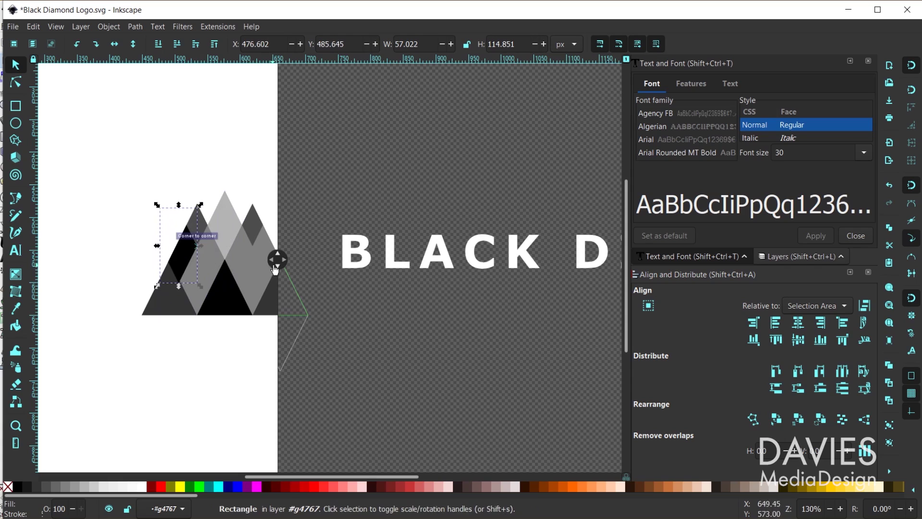
drag(277, 260, 107, 276)
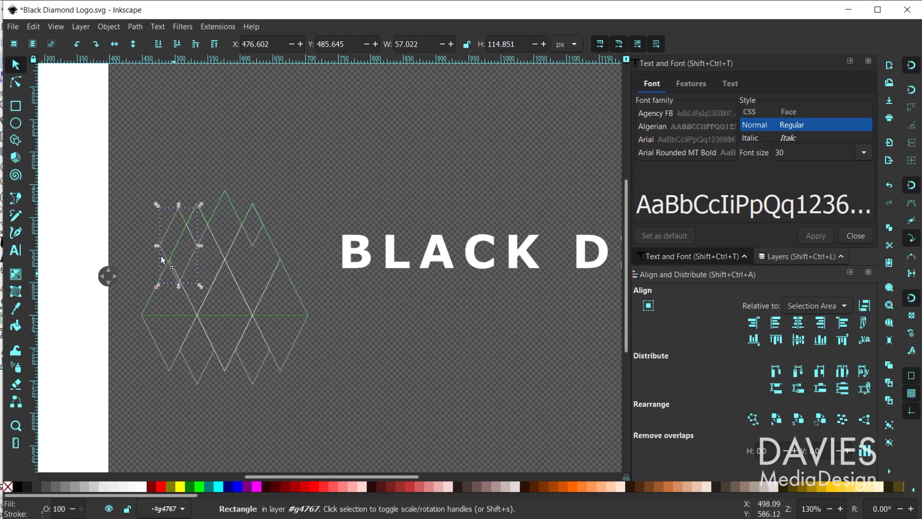
key(ctrl+z)
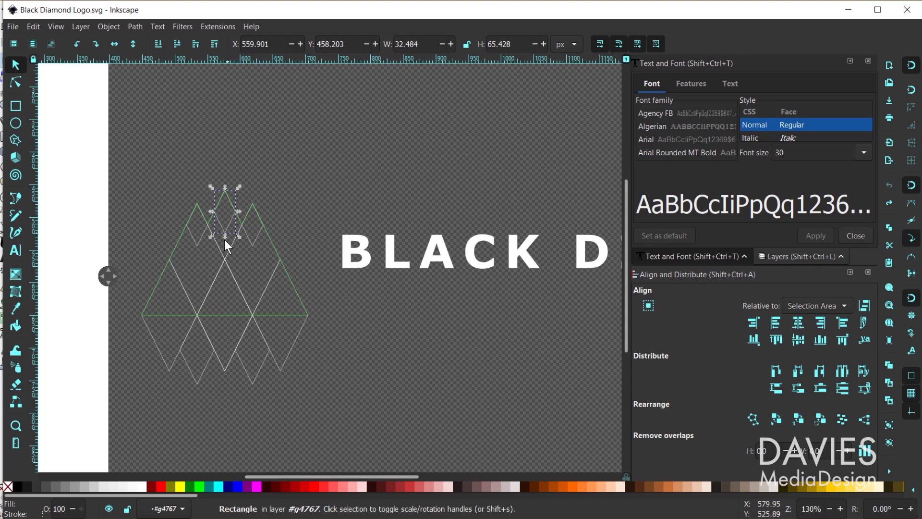
drag(110, 274, 88, 299)
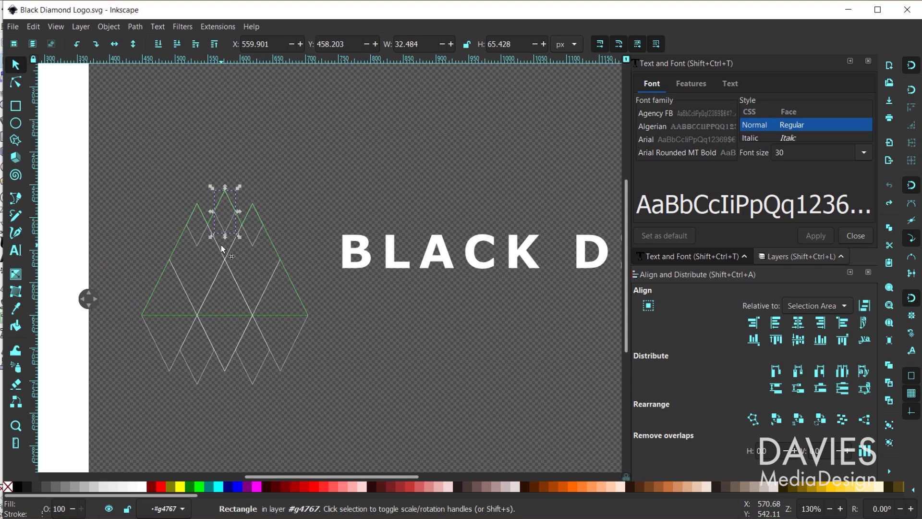
key(ctrl)
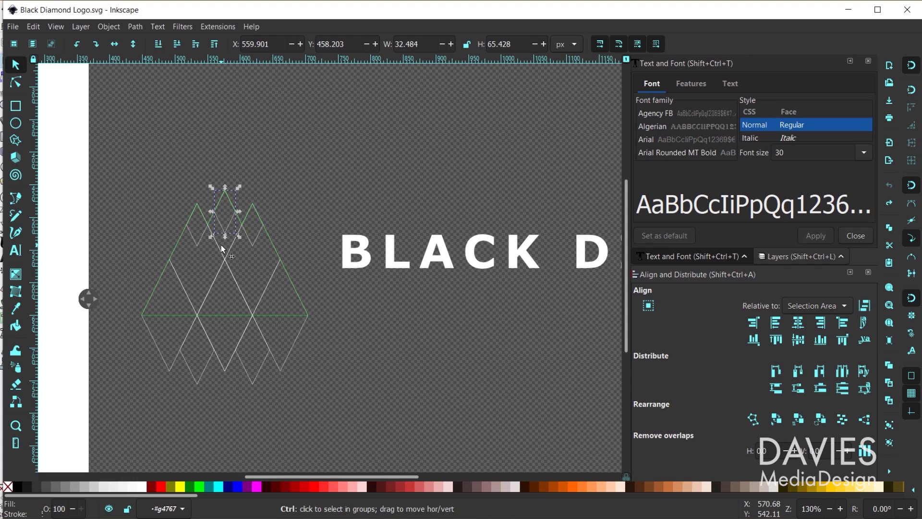
Step: Exit split view and go to the View menu to enable XRay Mode
key(ctrl+KP_5)
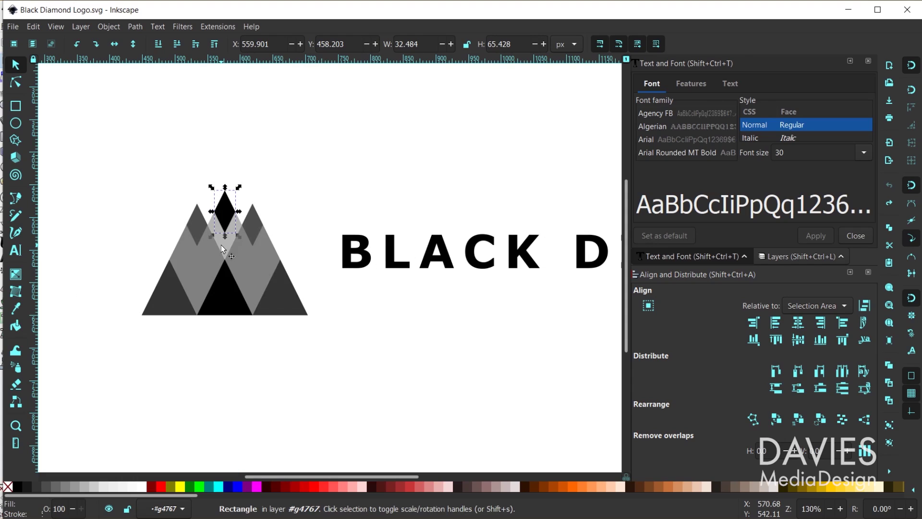
click(56, 28)
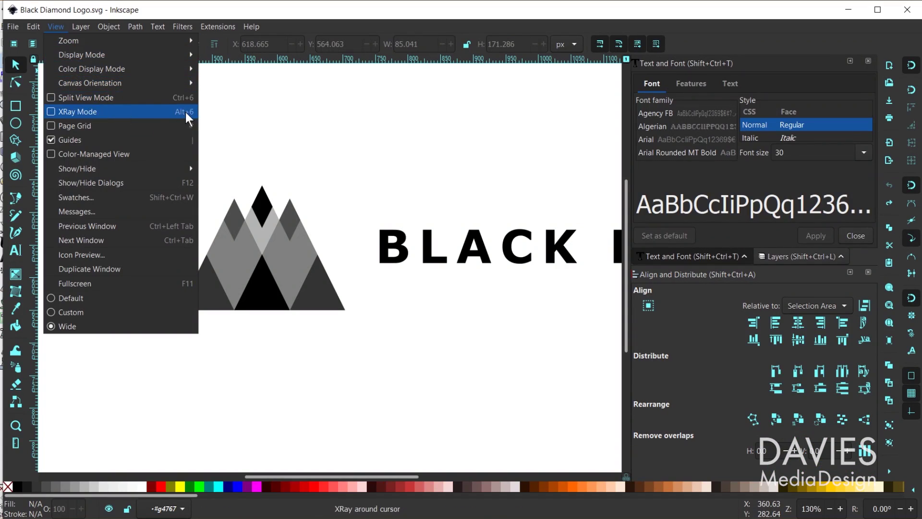
click(137, 110)
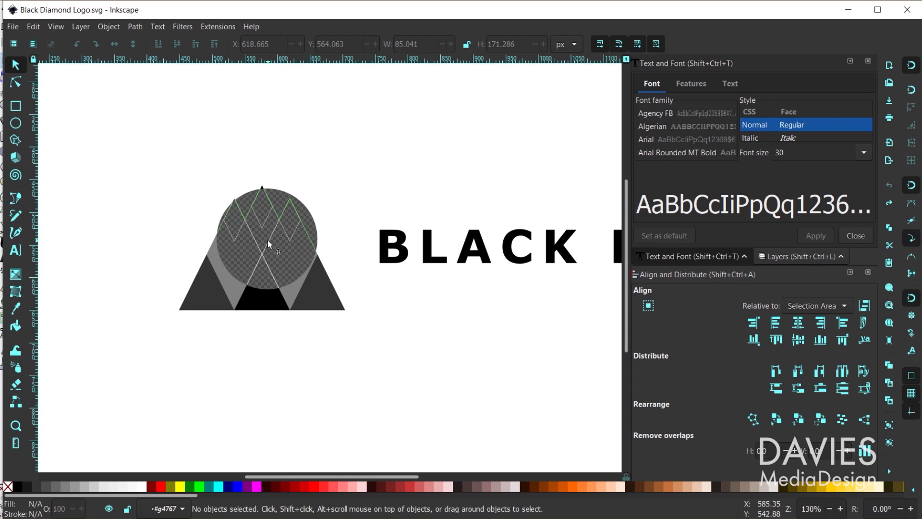
click(271, 235)
click(293, 210)
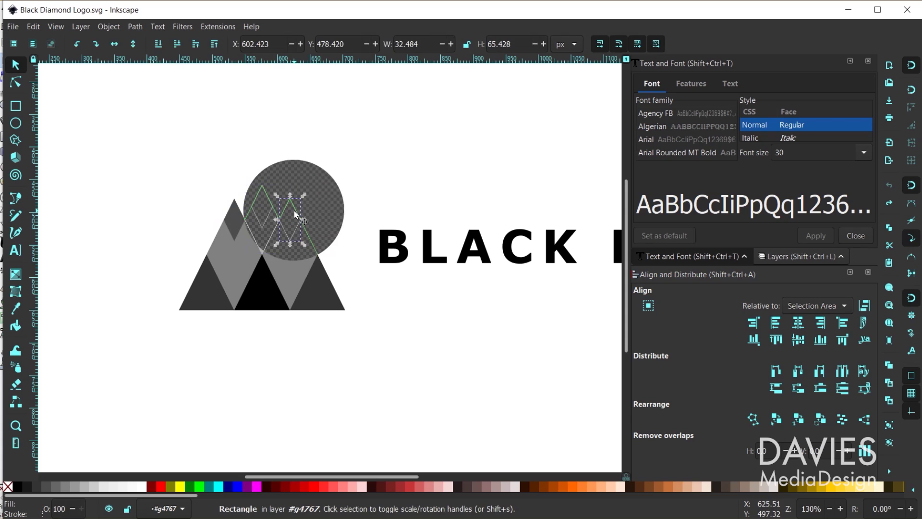
click(298, 214)
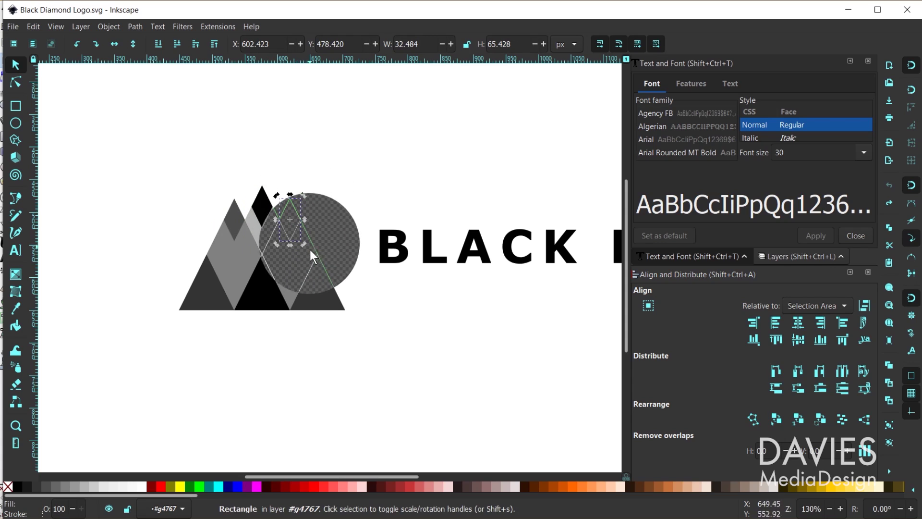
click(15, 82)
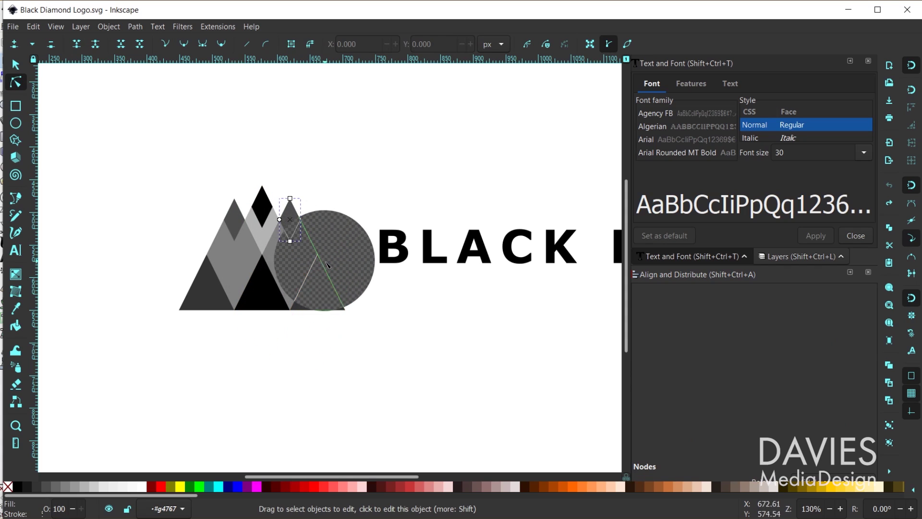
click(313, 275)
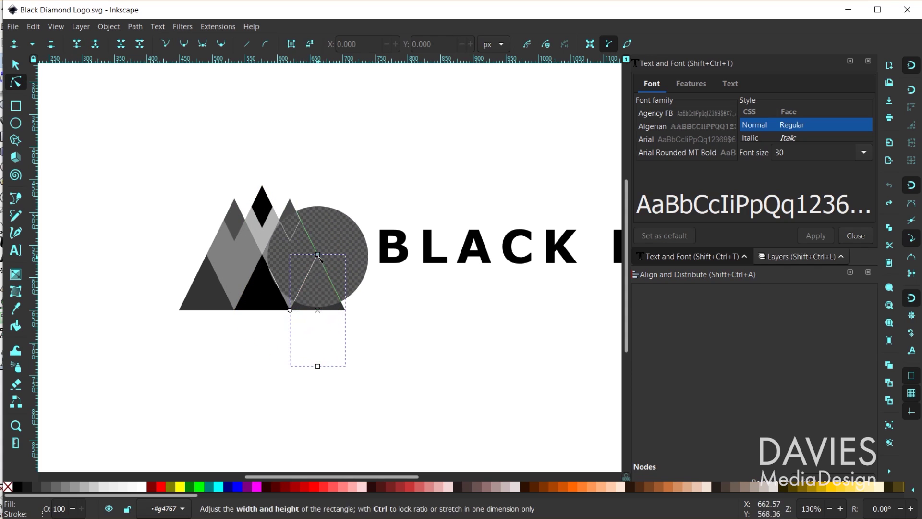
drag(318, 254, 340, 202)
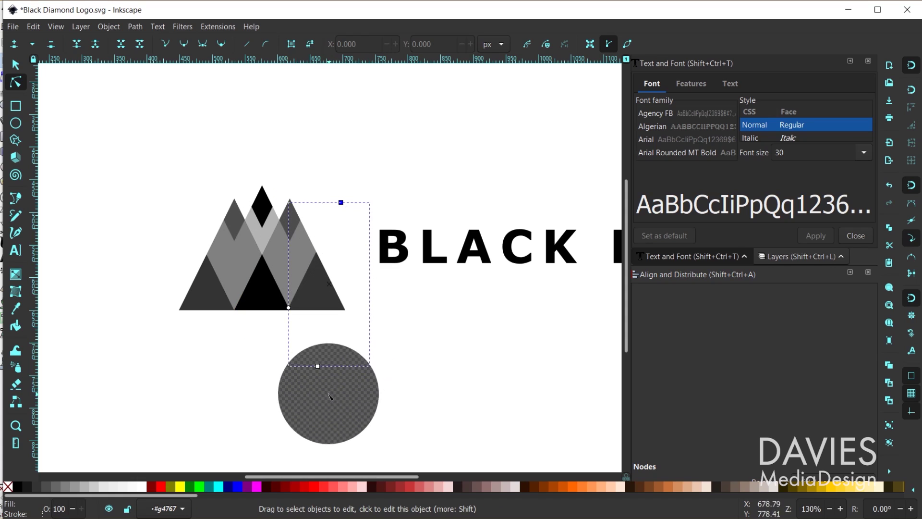
key(ctrl+z)
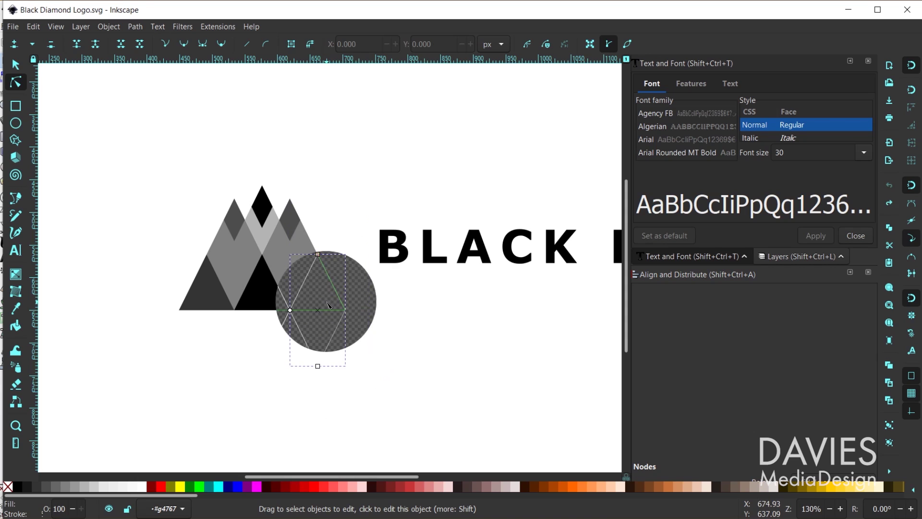
Step: Toggle X-ray mode off with Alt+6 so the logo renders normally
key(alt+6)
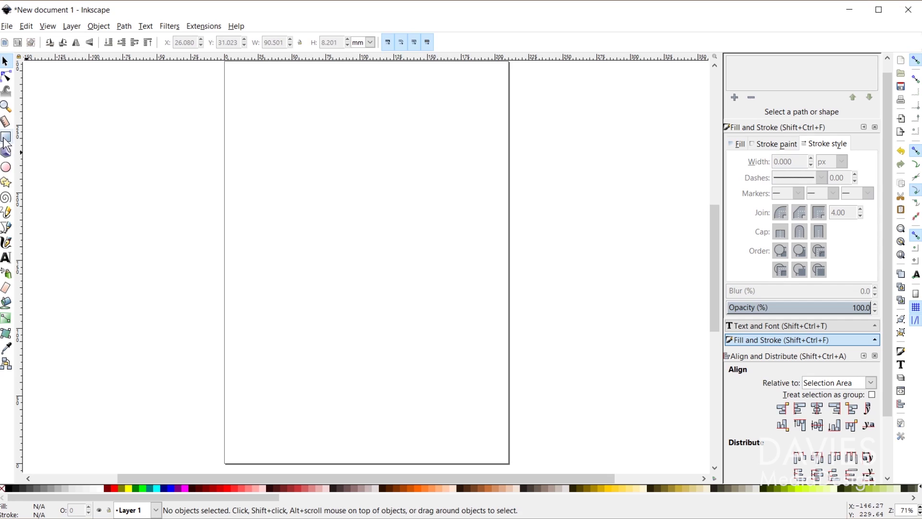
Step: Draw a tall rectangle in the page centre and show the Path Effects panel
click(6, 138)
drag(301, 142, 400, 306)
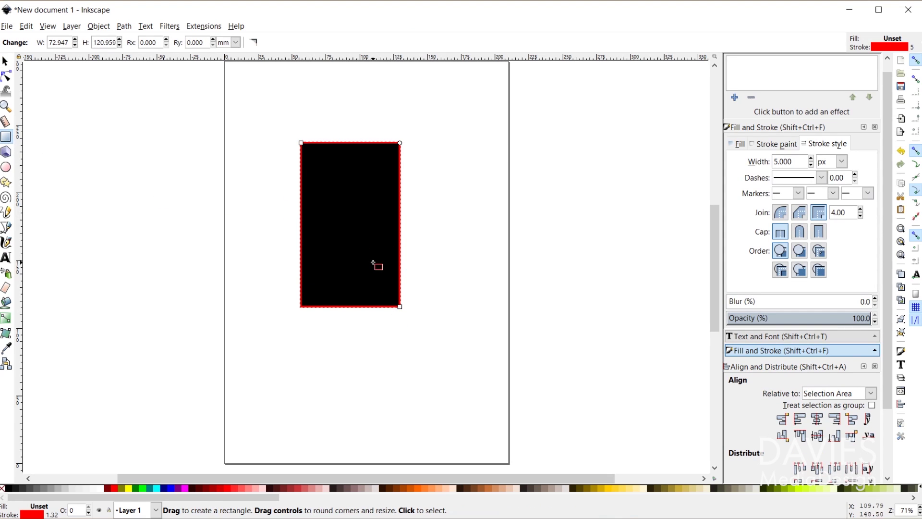
click(123, 27)
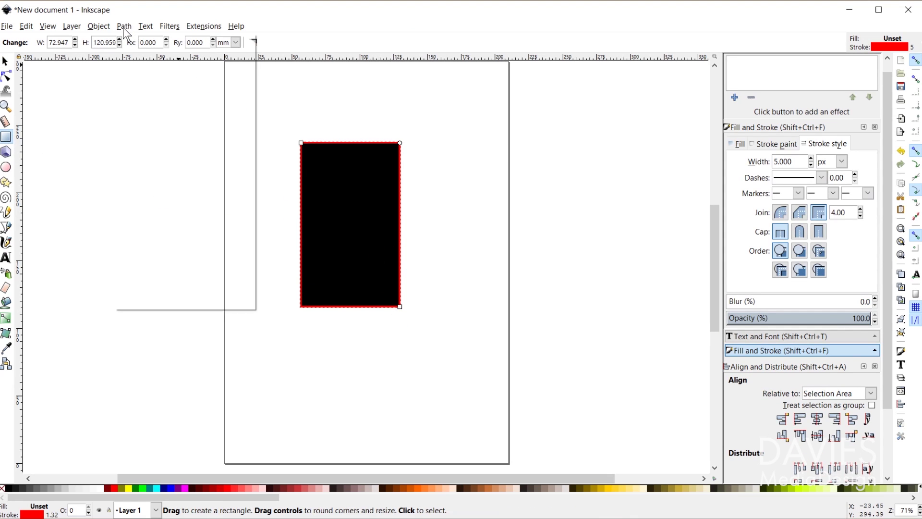
click(160, 277)
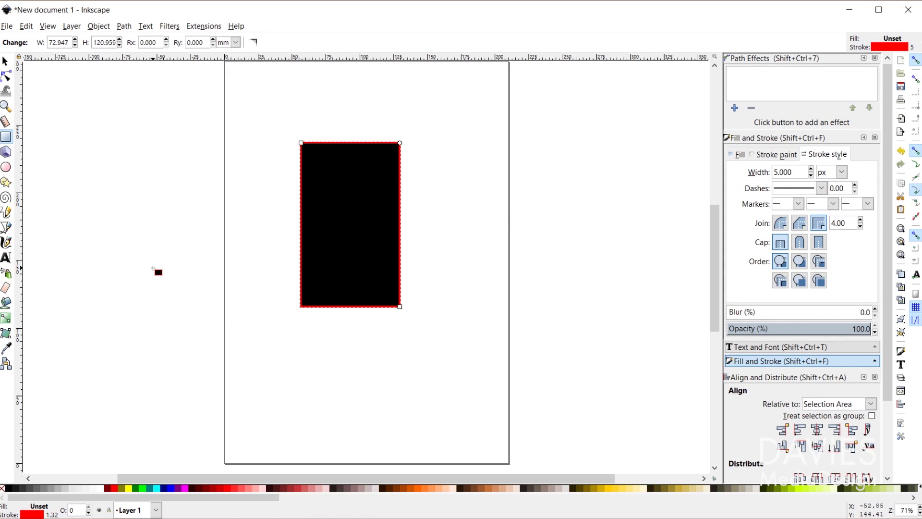
Step: Browse the Add Path Effect list to Rotate copies, then close it without adding anything
click(734, 108)
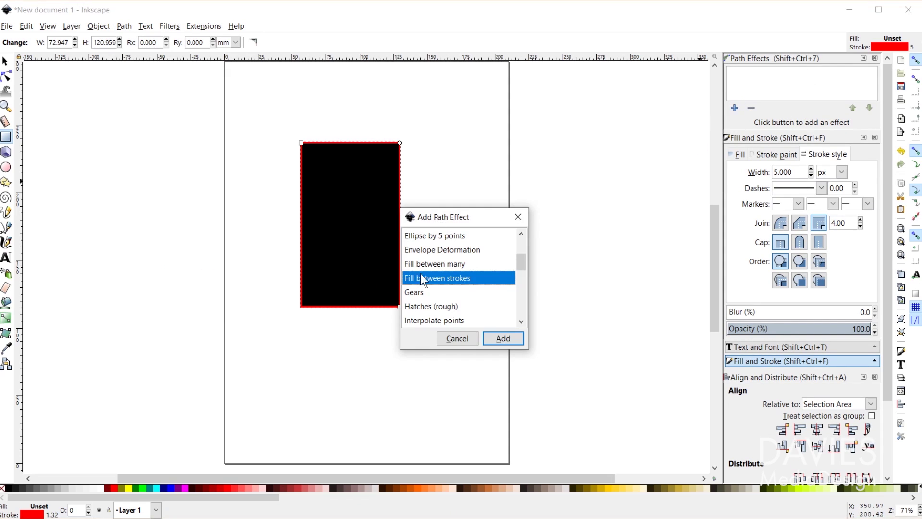
drag(520, 260, 517, 307)
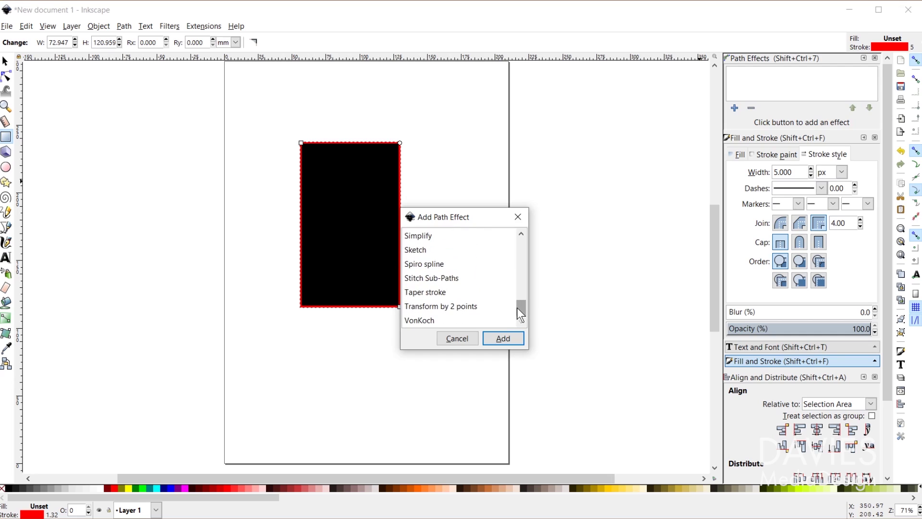
scroll(448, 281, up, 2)
click(427, 262)
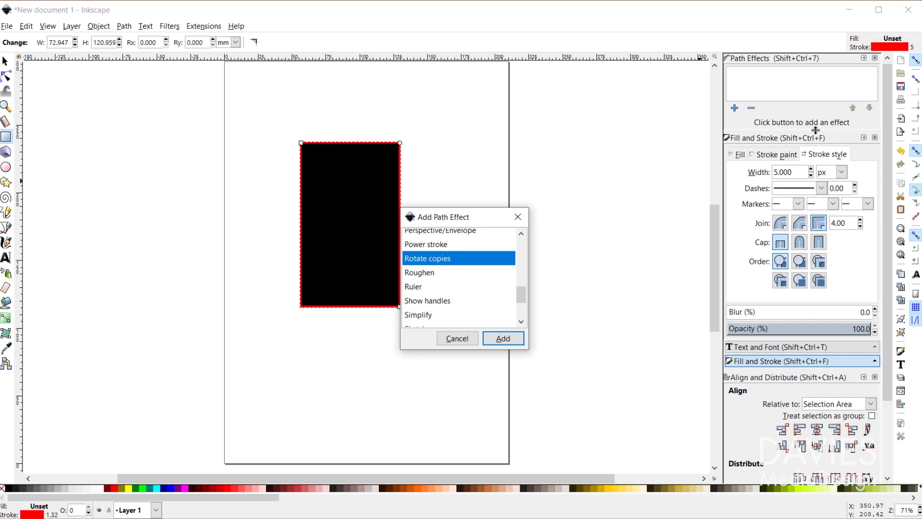
click(519, 217)
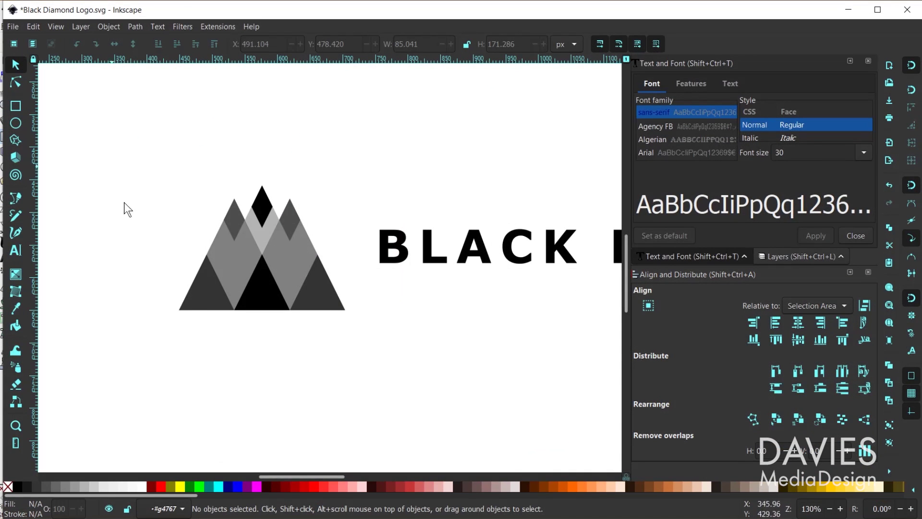
Step: Select the gray logo rectangle and launch the new effect selector from Path > Path Effects
click(237, 260)
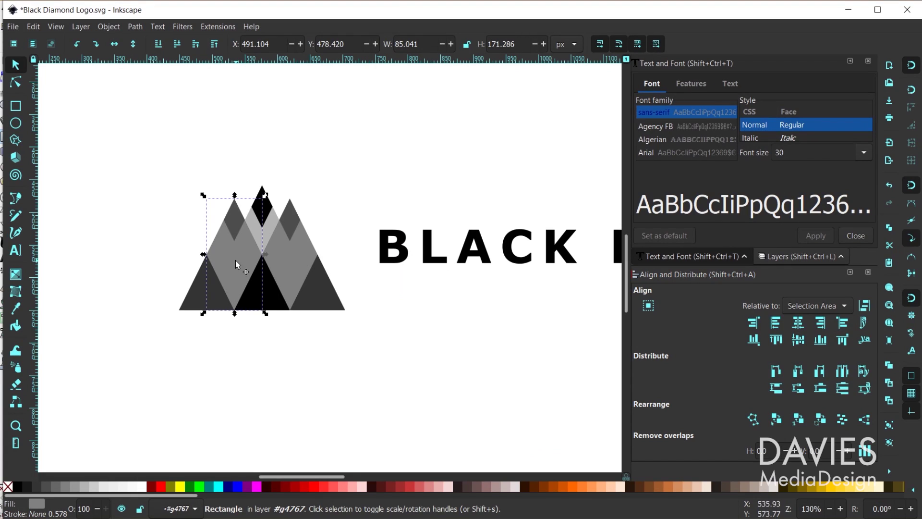
click(139, 27)
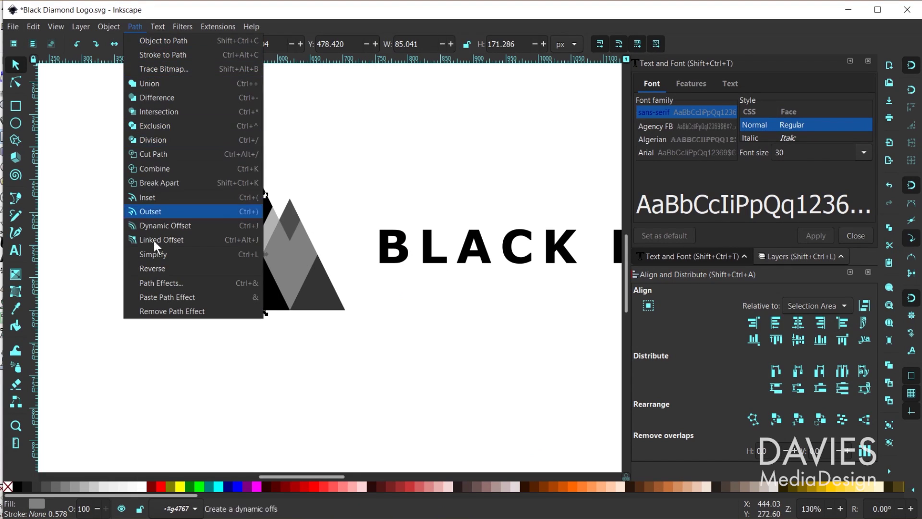
click(166, 284)
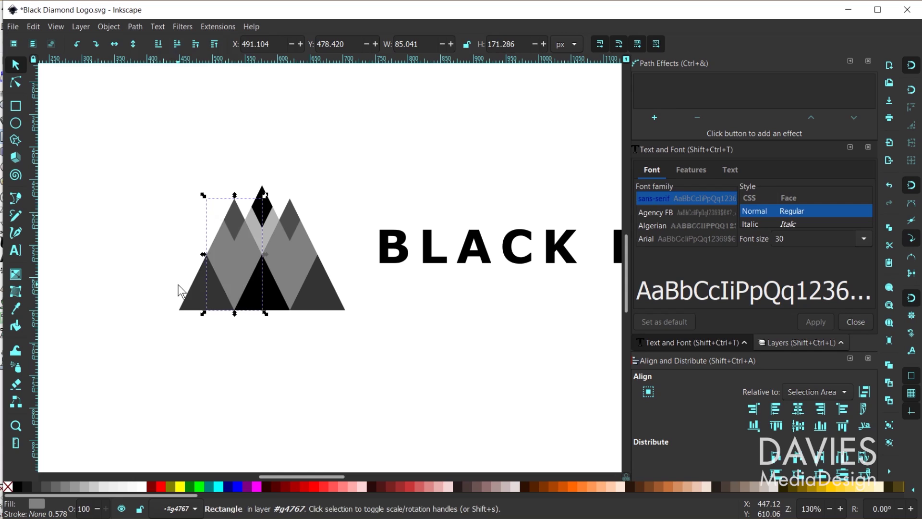
click(656, 117)
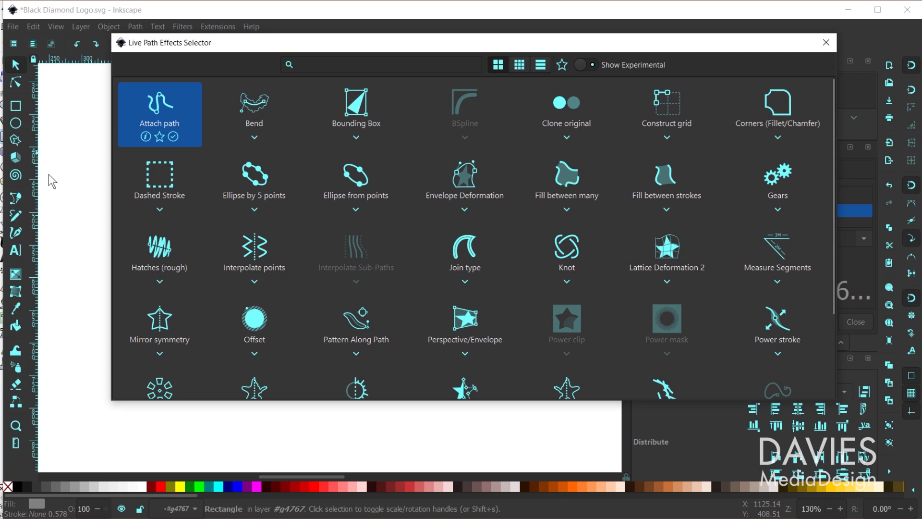
Step: Compare the selector's compact grid, descriptive list and large icon grid views
click(518, 65)
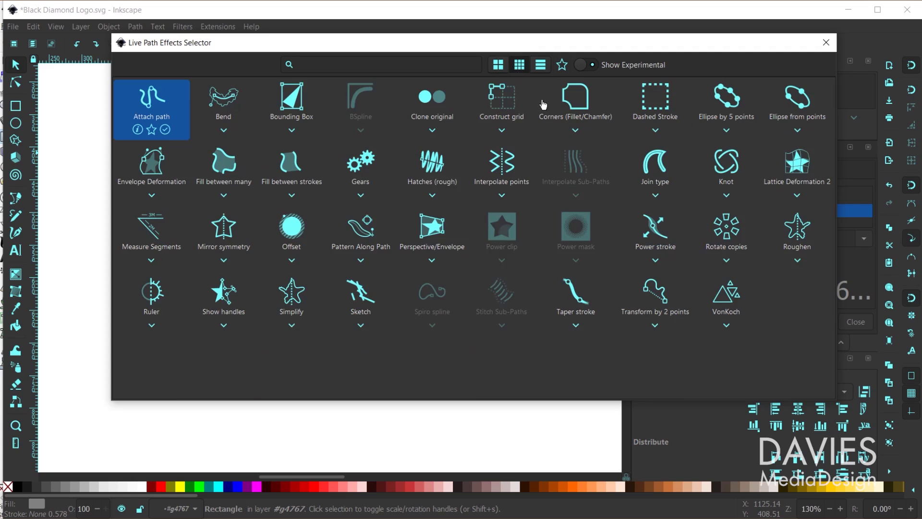
click(540, 66)
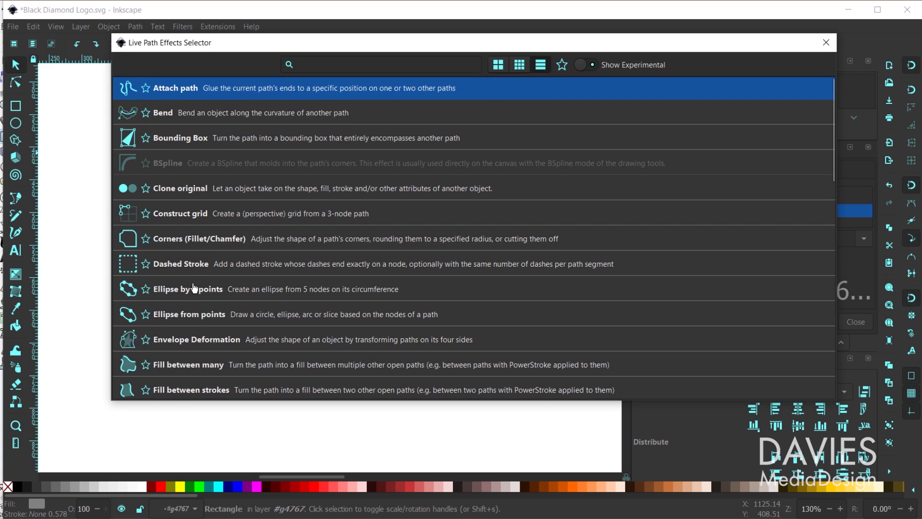
click(501, 66)
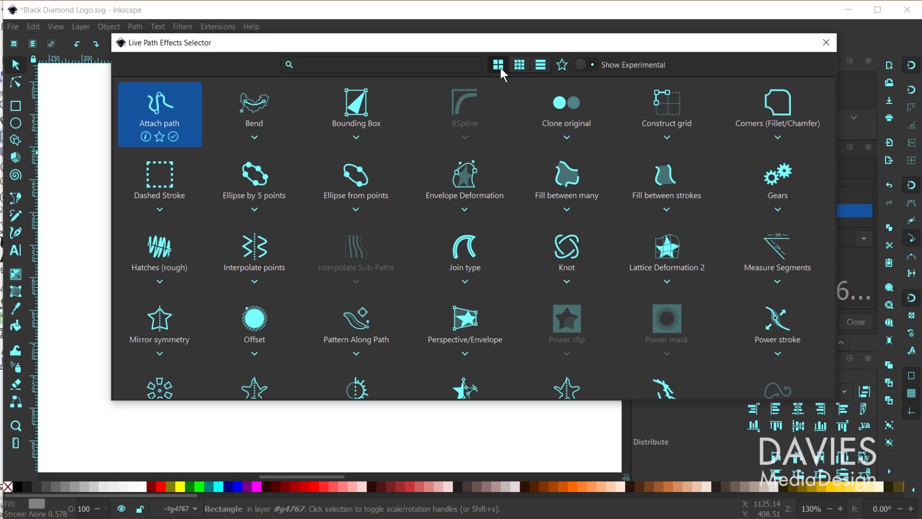
Step: Star Corners (Fillet/Chamfer) as a favorite, then toggle the Favorites filter on and off
click(780, 140)
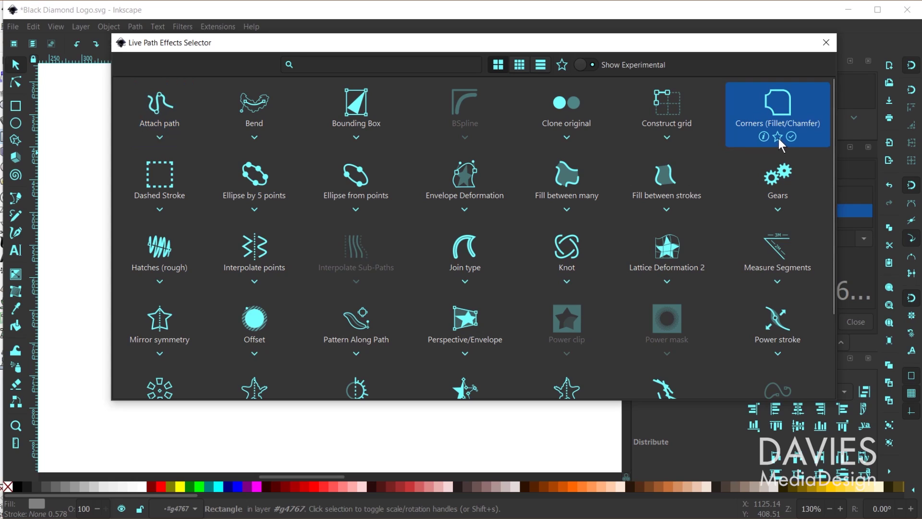
mouse_move(781, 144)
click(562, 64)
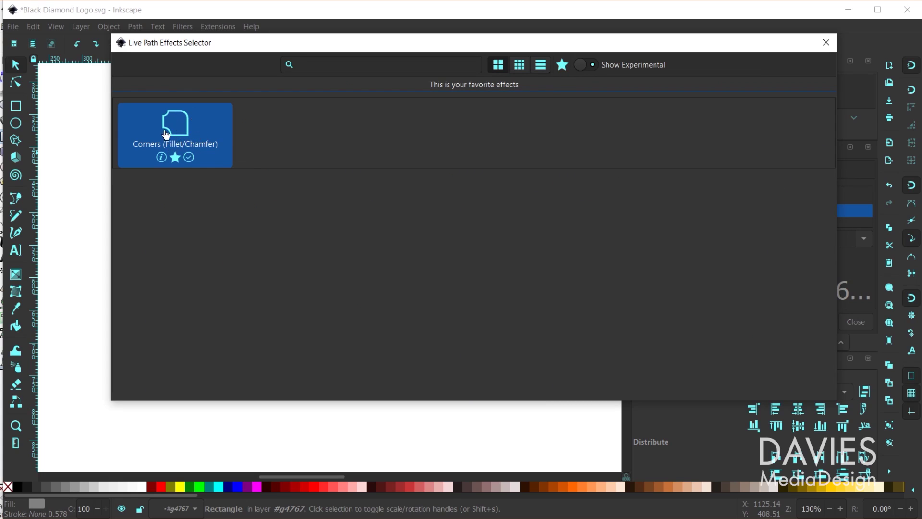
click(563, 67)
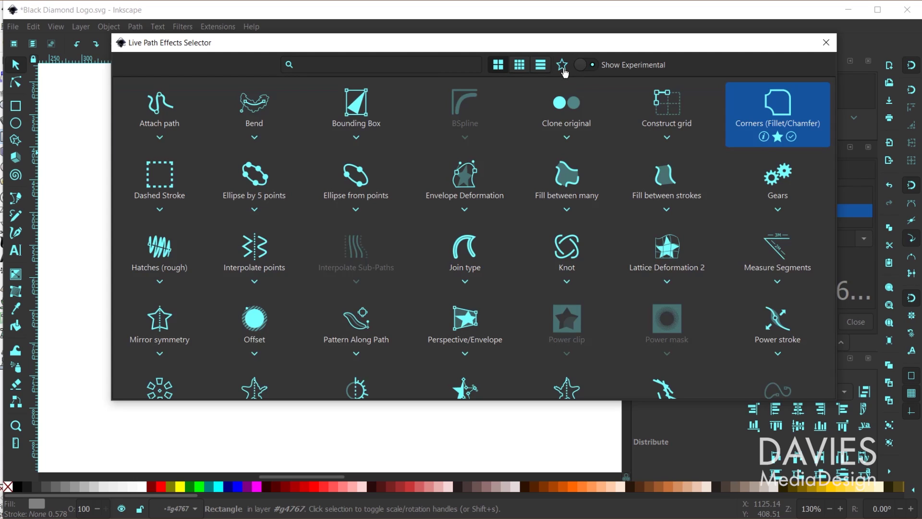
Step: Apply Corners (Fillet/Chamfer) to the gray shape and lower its radius to 14
click(791, 138)
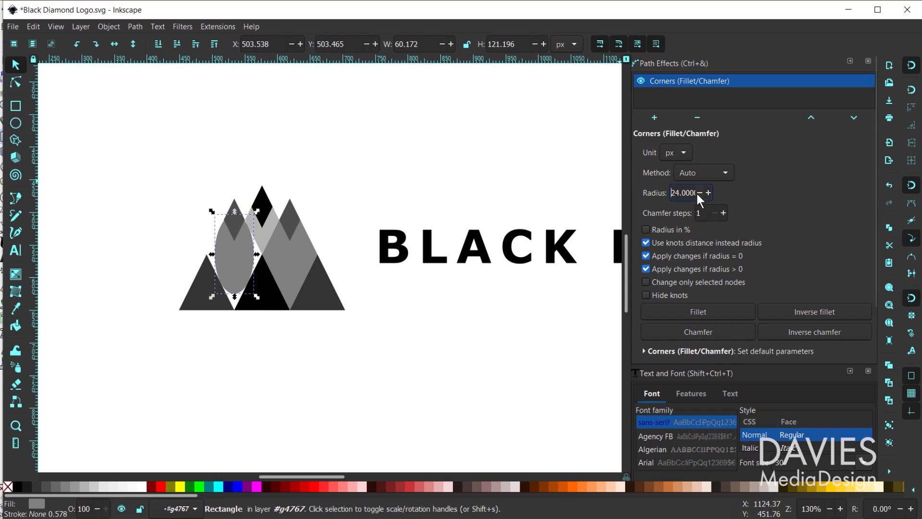
click(699, 192)
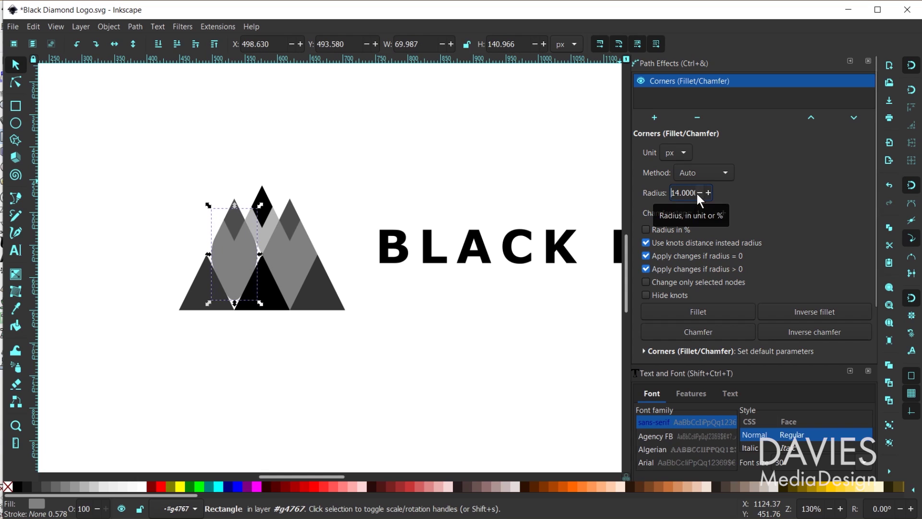